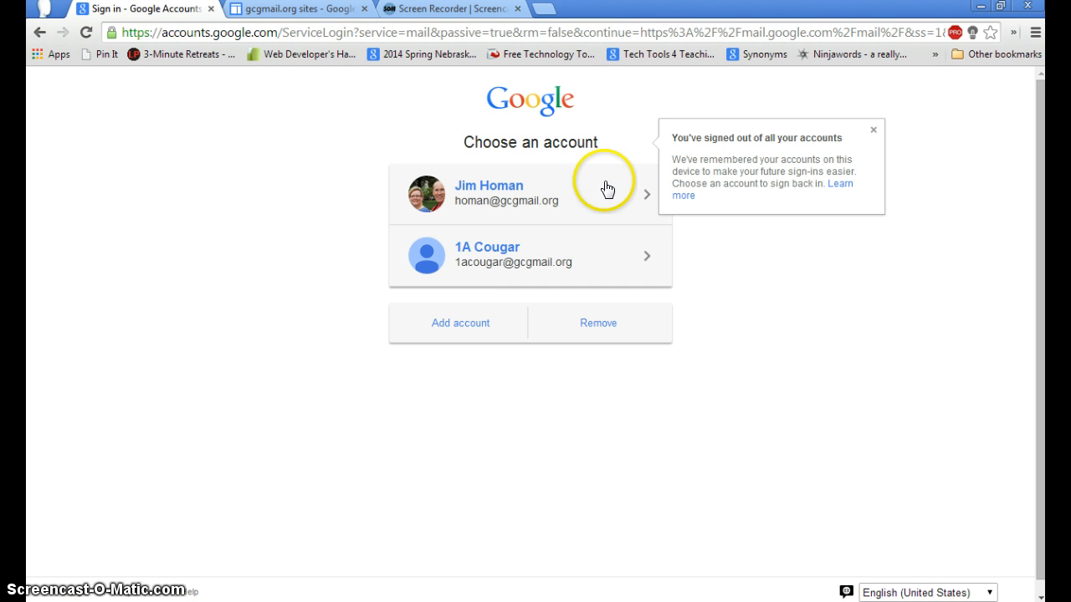
- Sign in to the teacher's school mail account with the account password and decline saving the password for this site
click(547, 204)
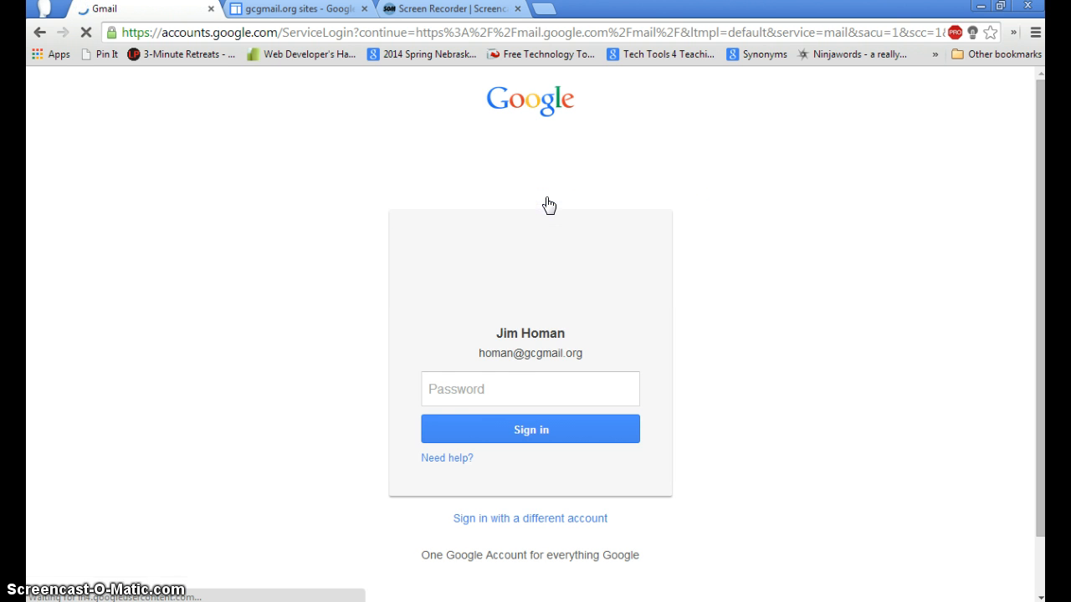
click(507, 400)
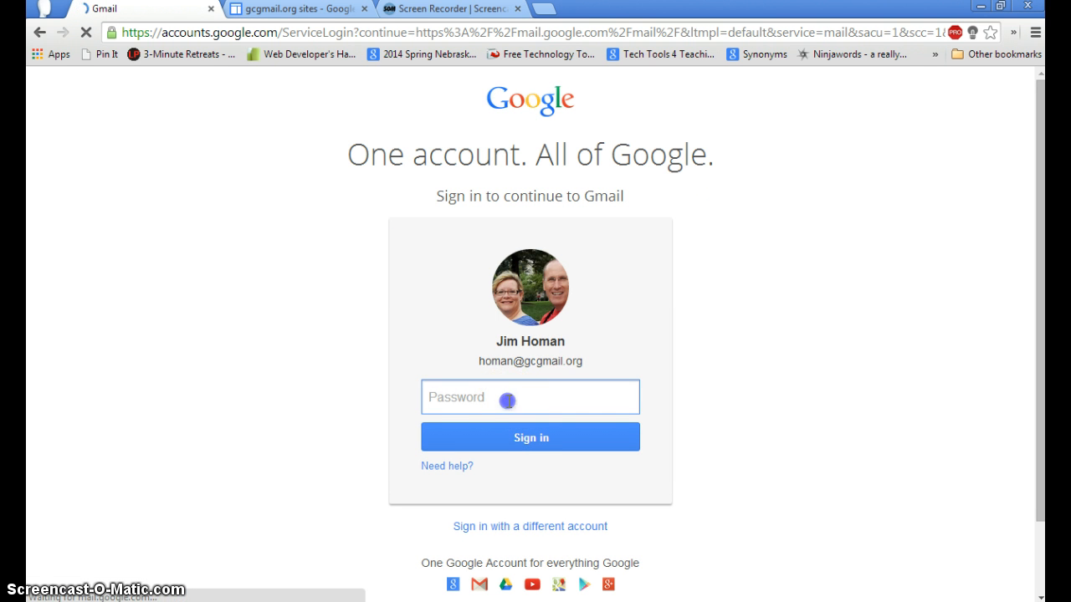
text(•••••••)
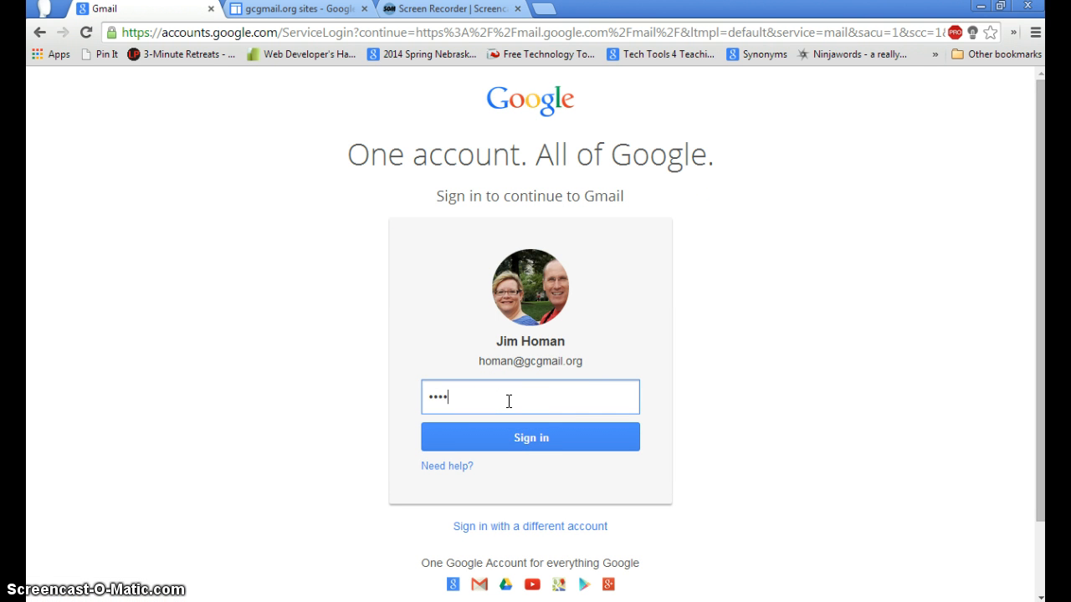
text(••)
click(512, 435)
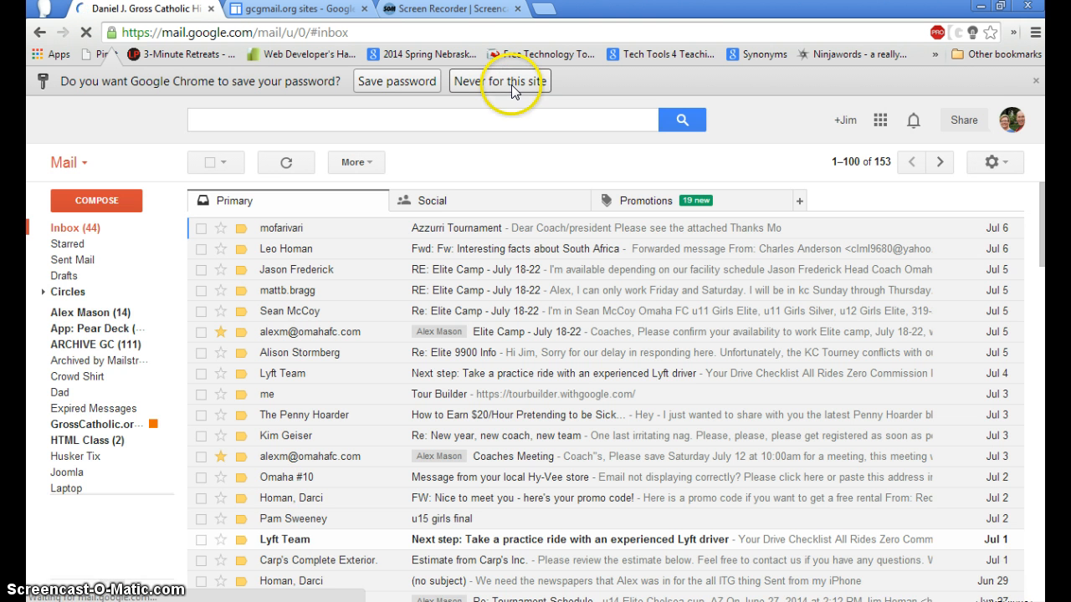
click(507, 82)
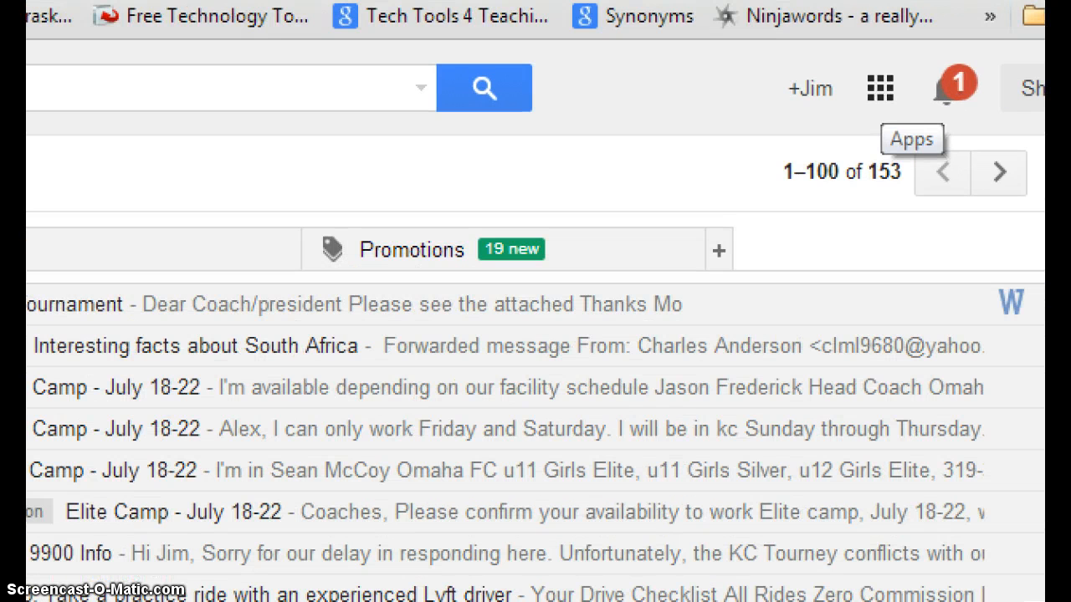
- Open Google Sites from the apps list of the mail account
click(881, 92)
mouse_move(896, 64)
mouse_down()
mouse_move(835, 89)
mouse_move(898, 71)
mouse_up()
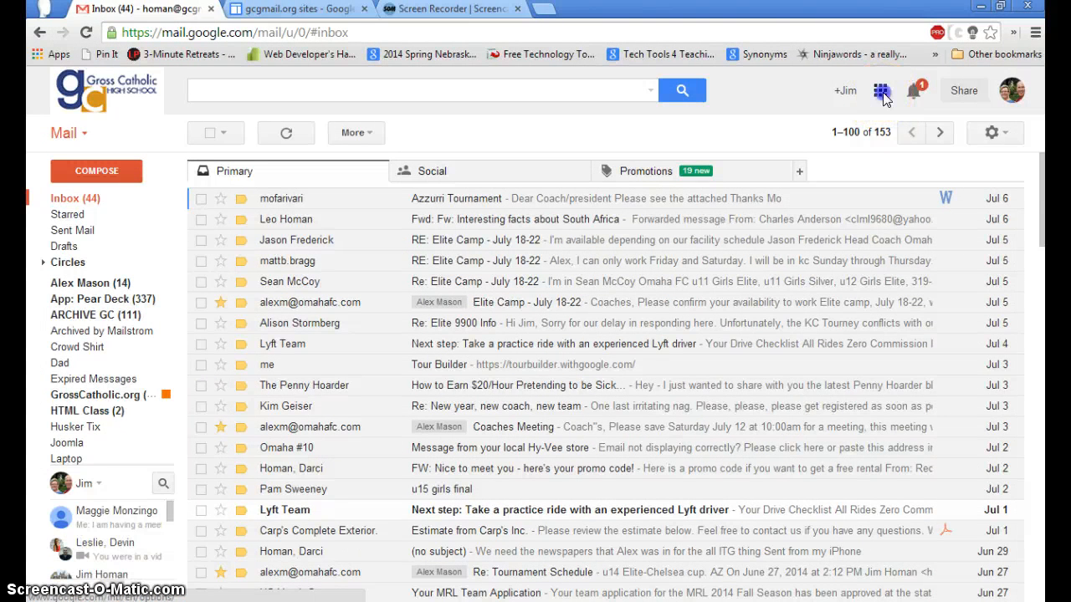
click(882, 90)
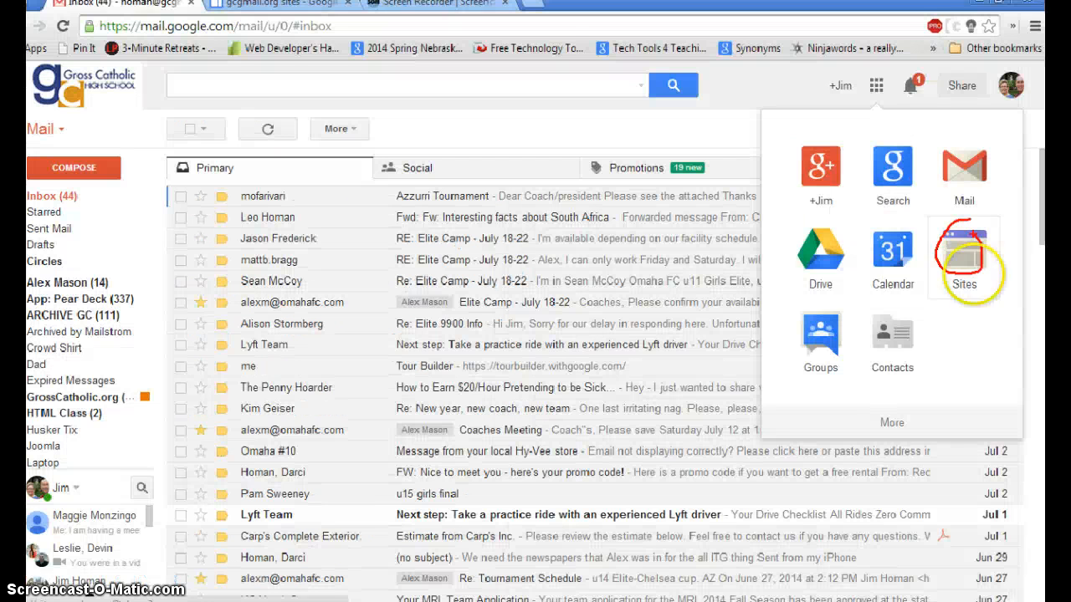
key(Escape)
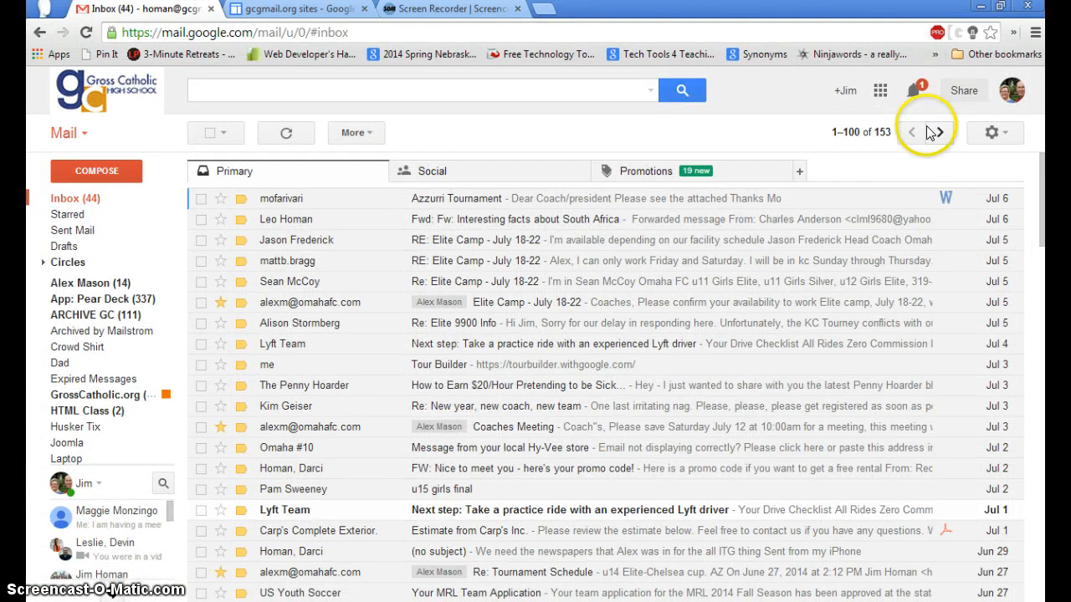
click(884, 97)
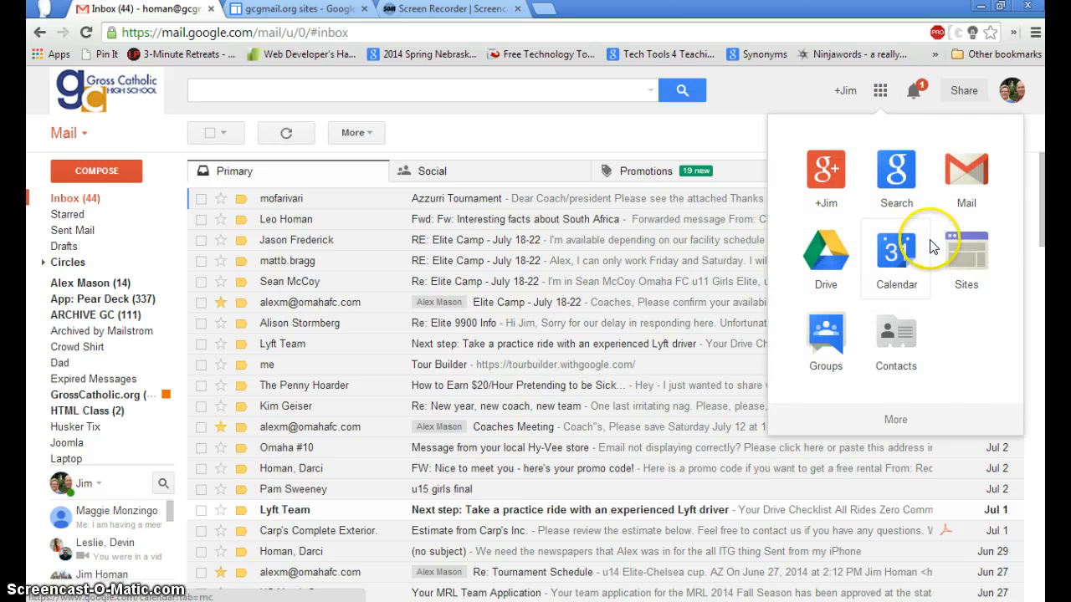
click(975, 261)
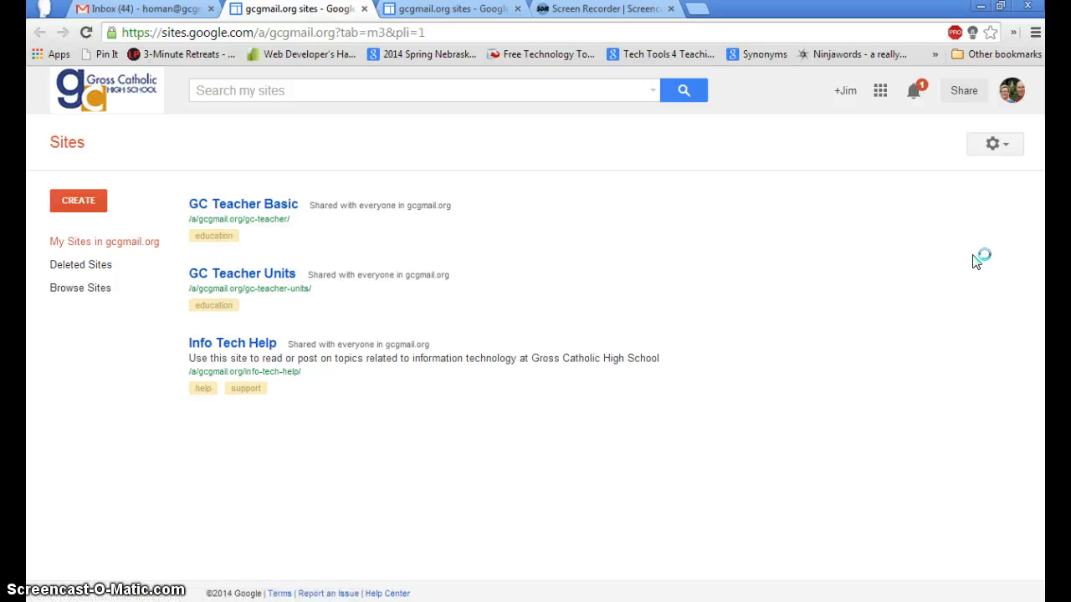
- Search my sites for "GC Teacher"
click(290, 90)
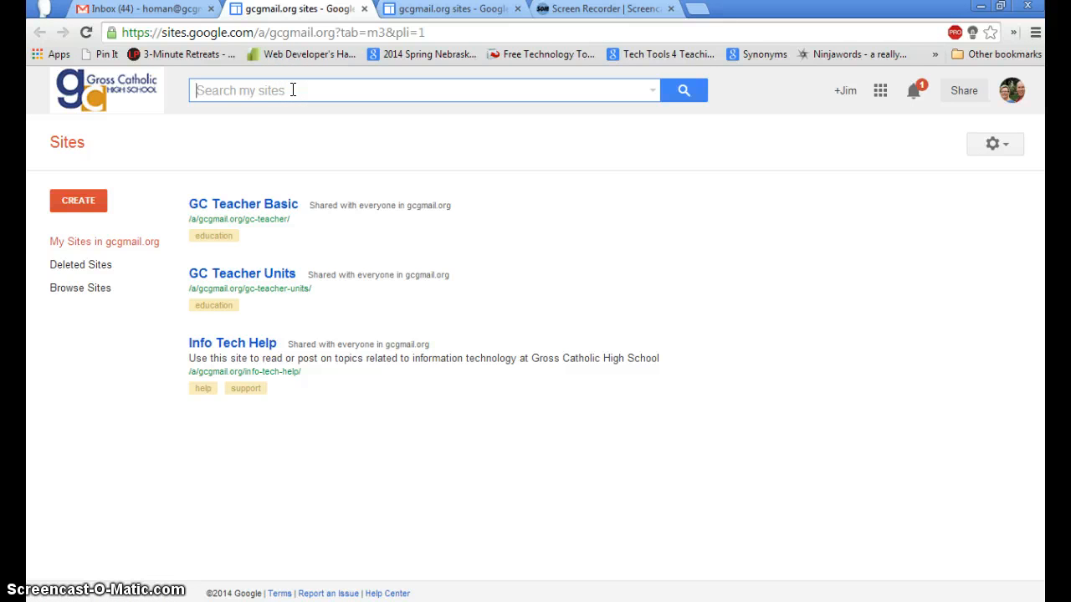
text(GC Teacher)
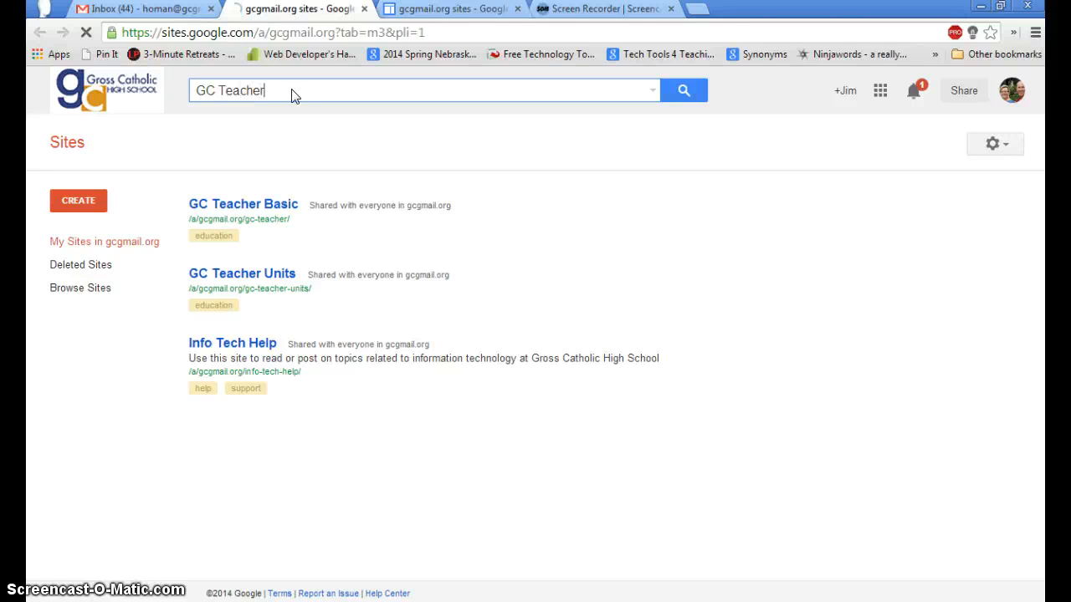
key(Return)
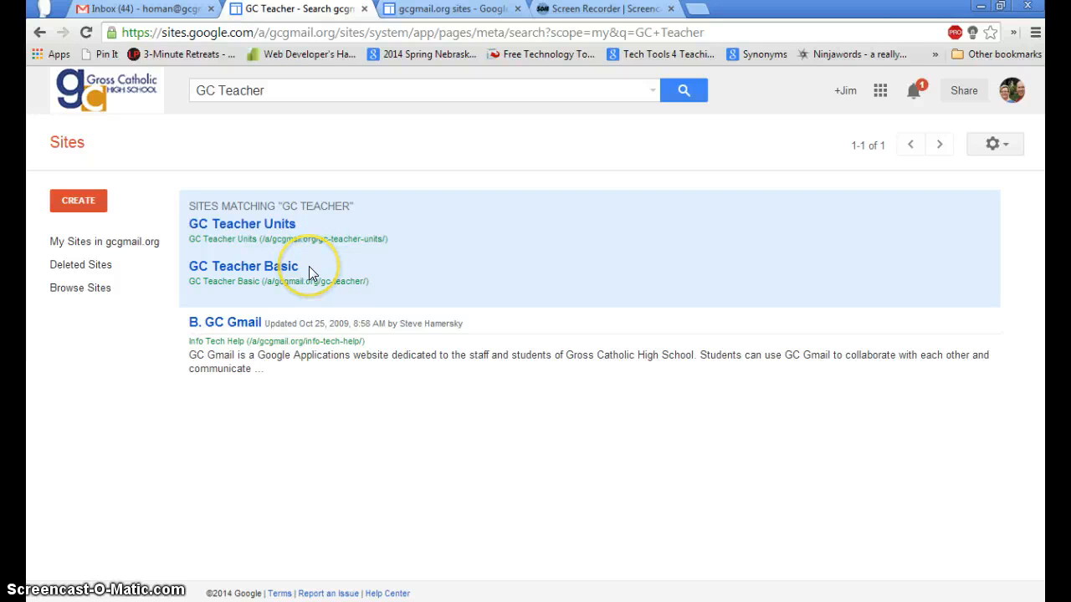
key(ctrl+shift+Tab)
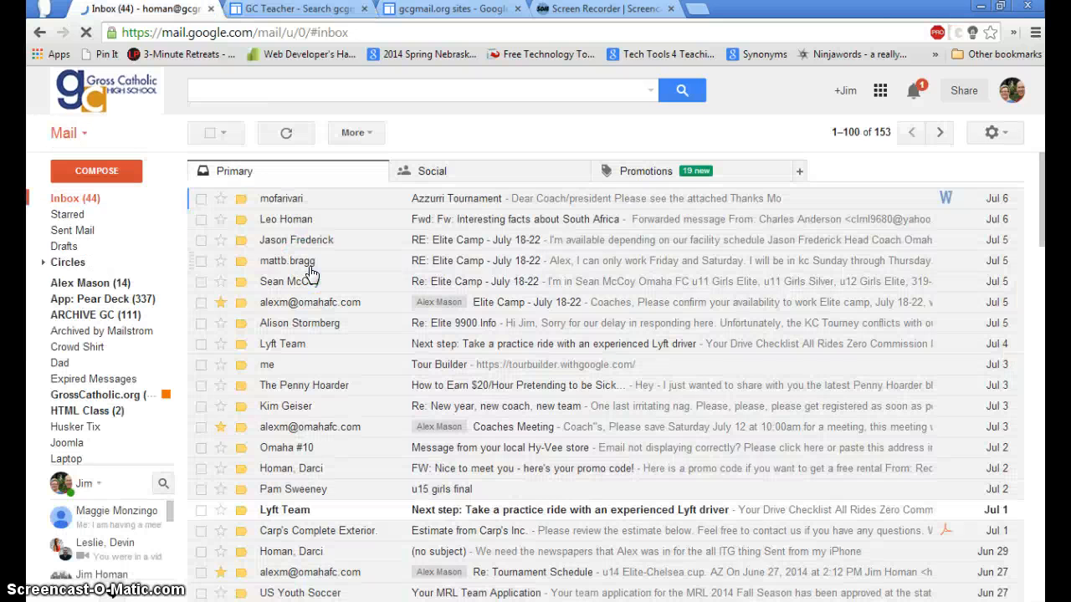
mouse_move(312, 273)
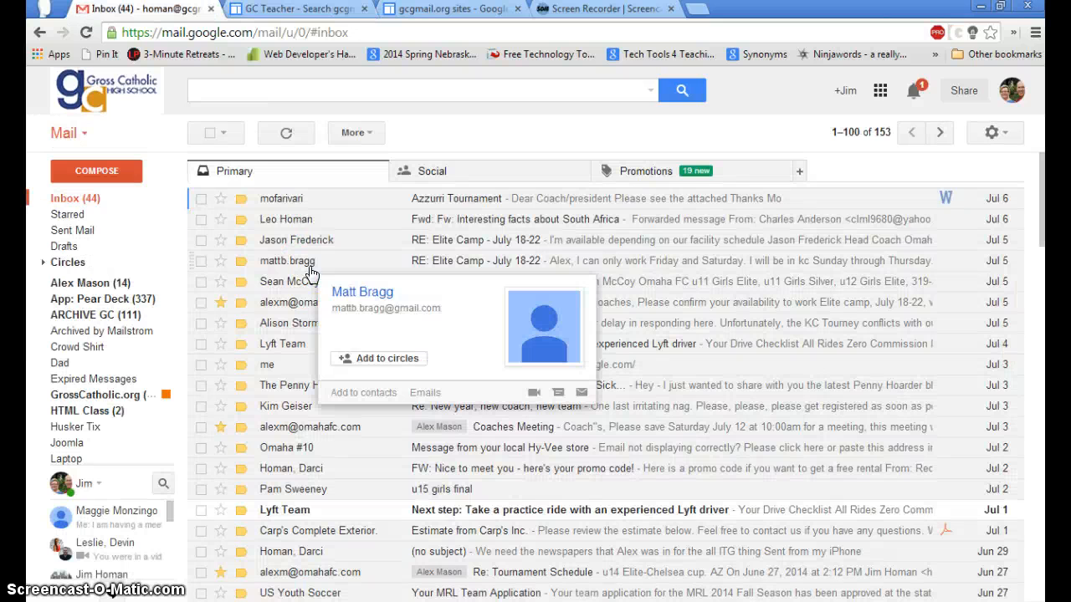
click(305, 10)
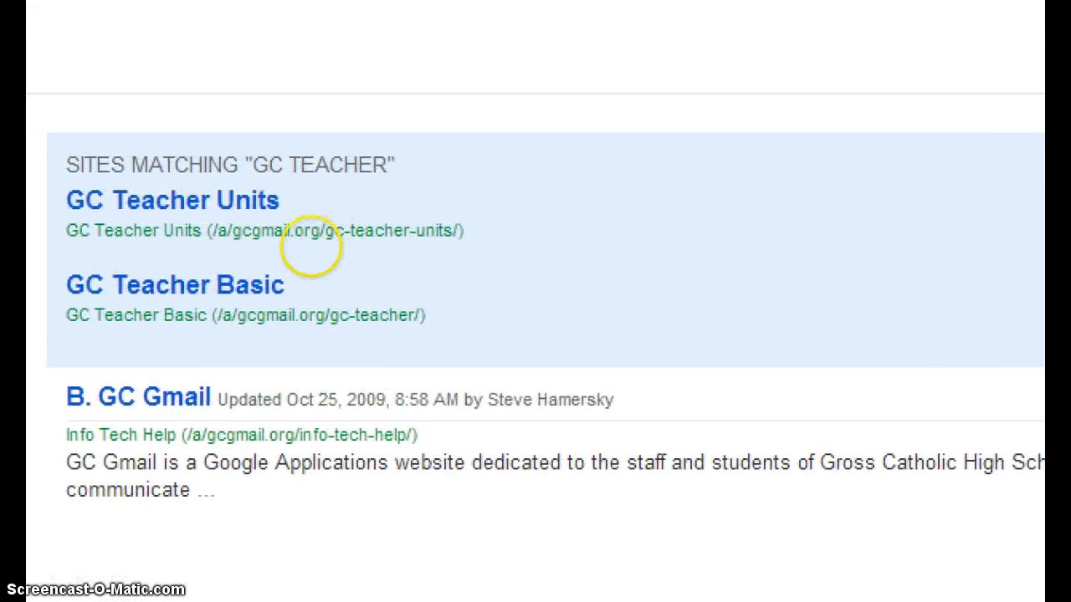
drag(299, 296, 415, 285)
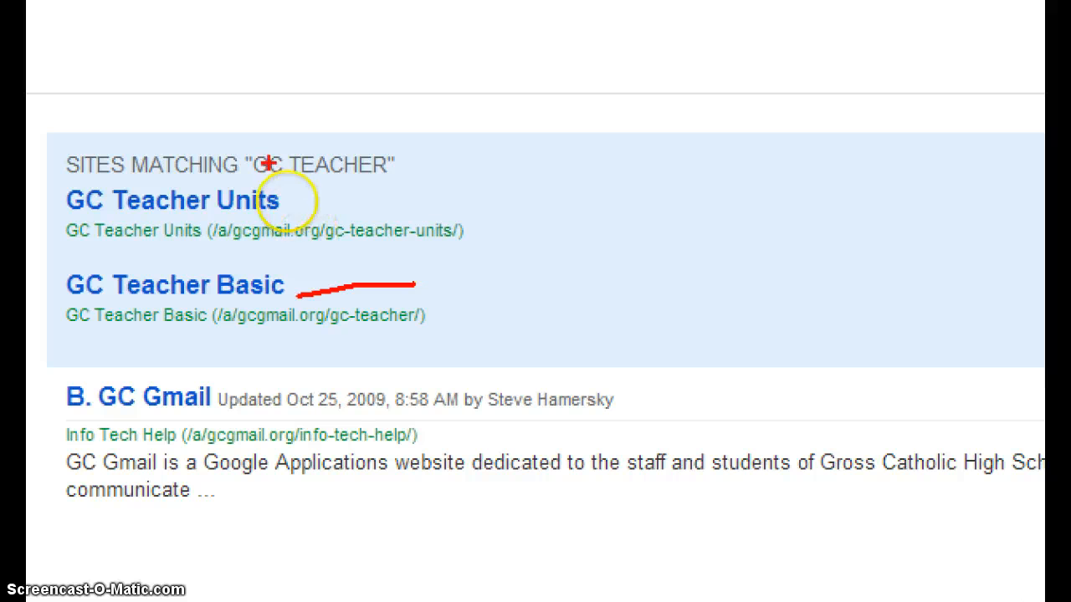
drag(308, 199, 382, 198)
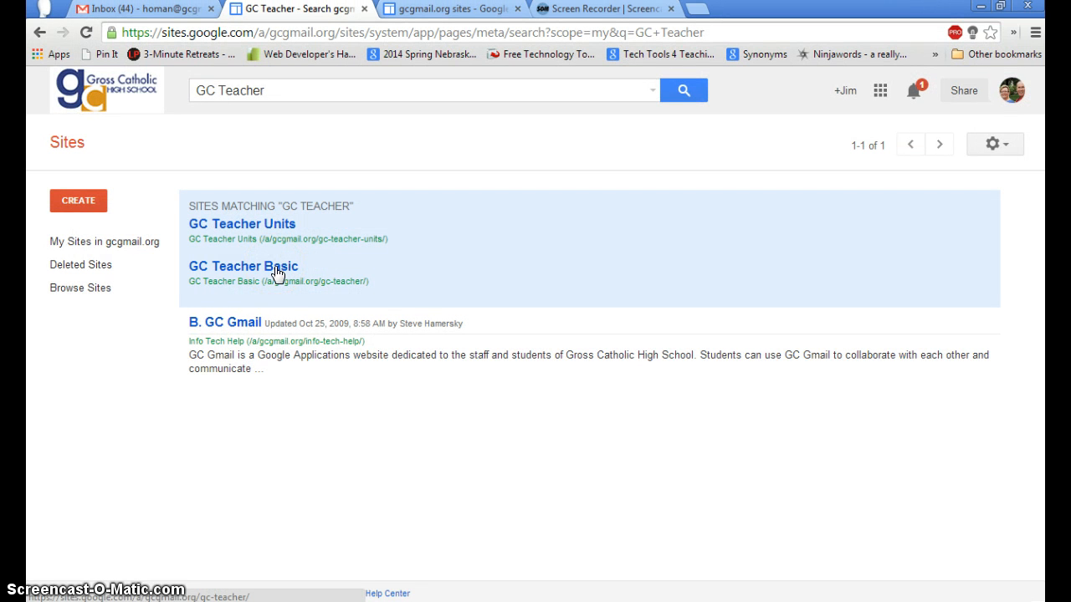
- Open the GC Teacher Basic site and start a new site from its template
click(278, 270)
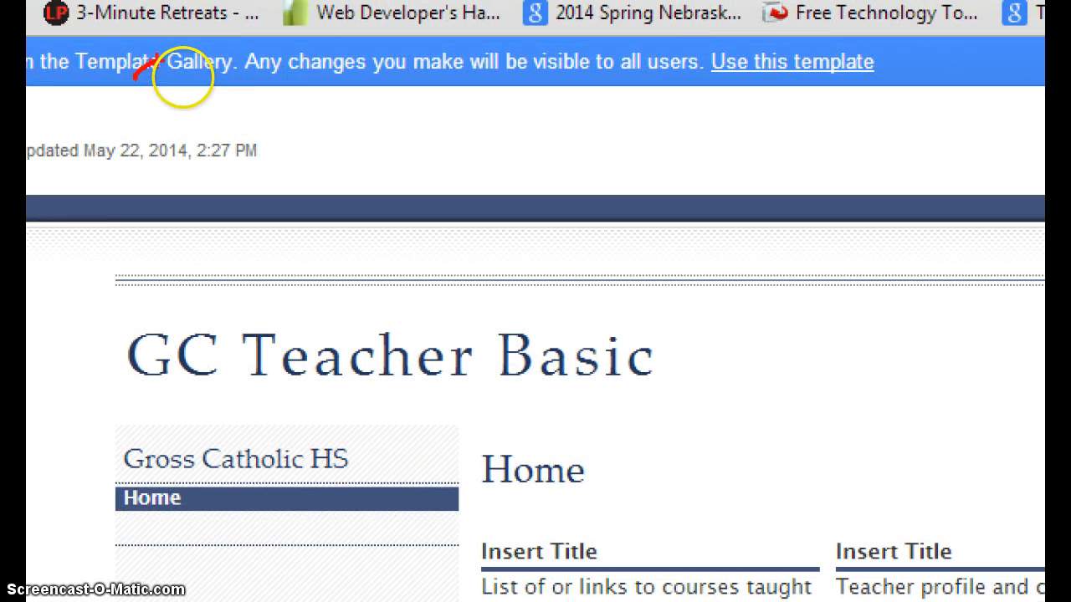
mouse_move(787, 42)
mouse_down()
mouse_move(750, 37)
mouse_move(750, 110)
mouse_move(819, 69)
mouse_move(708, 266)
mouse_up()
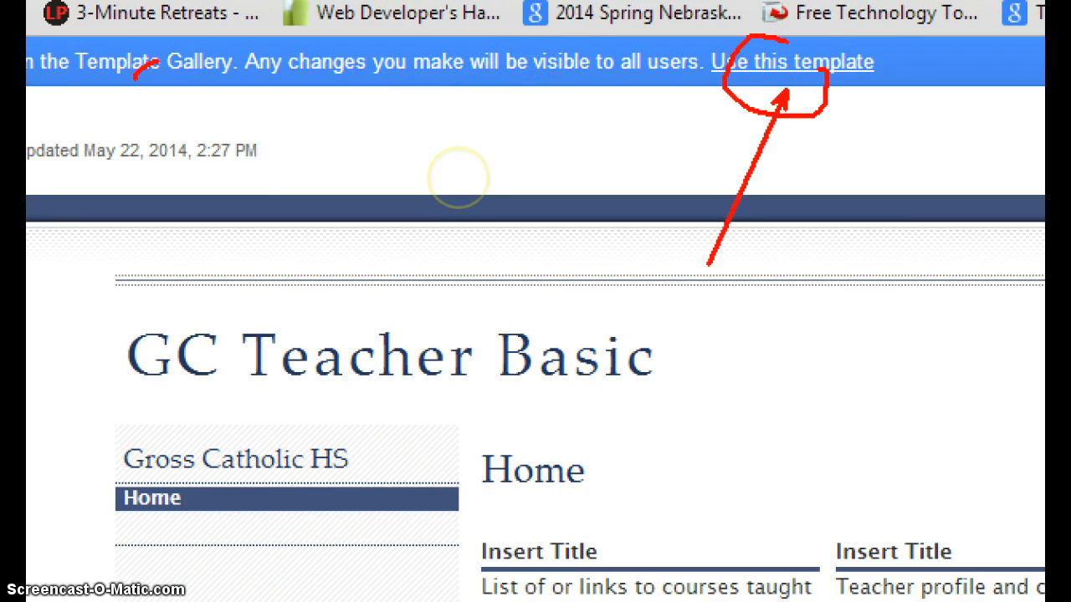
key(Escape)
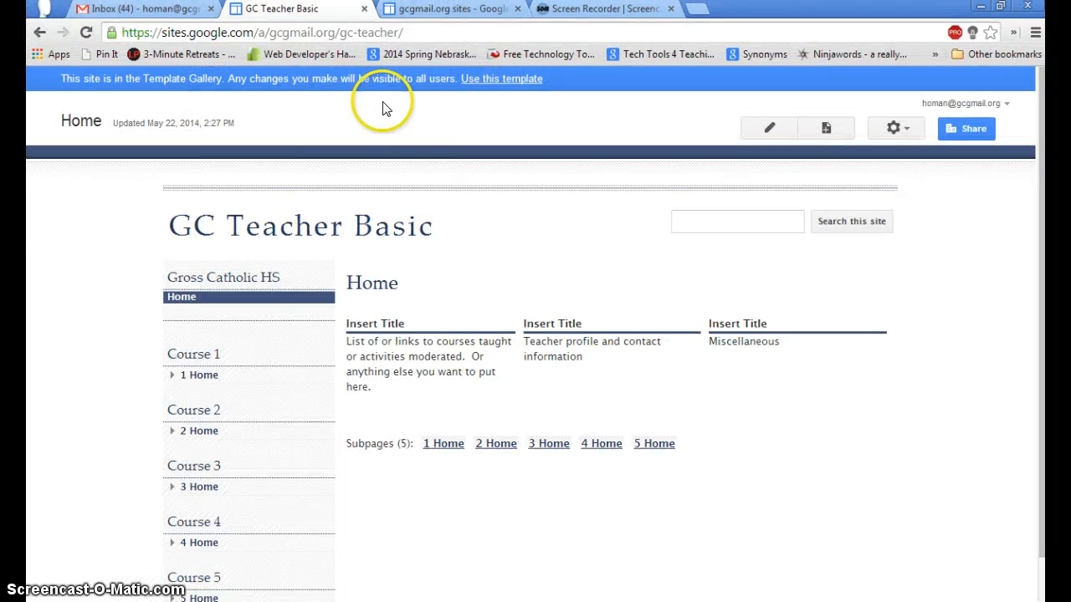
click(517, 81)
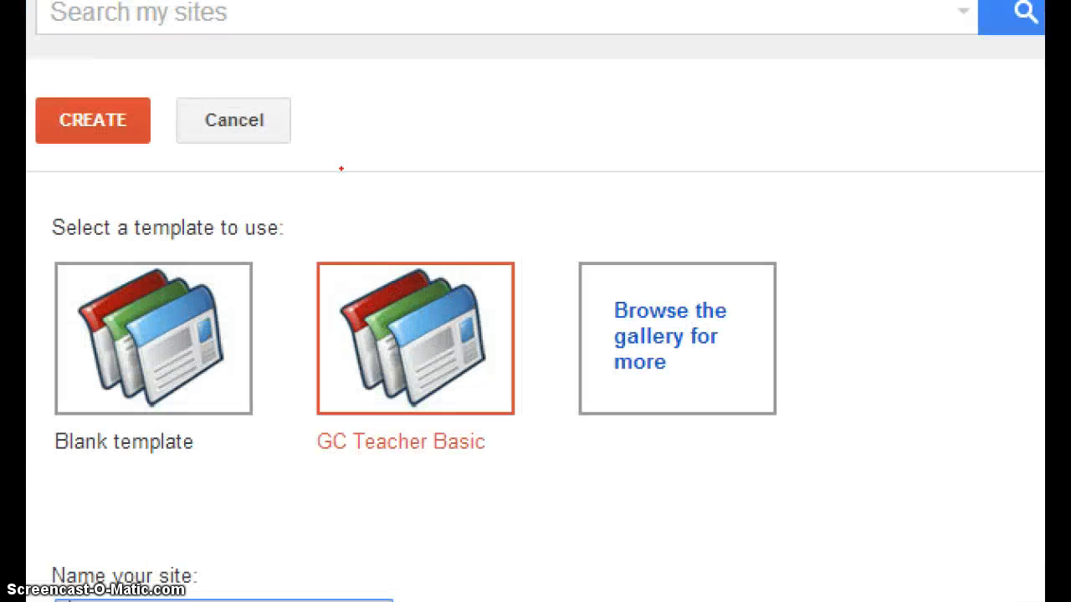
- Name the new site with the teacher's title and full name and create it from the GC Teacher Basic template
mouse_move(331, 186)
mouse_down()
mouse_move(254, 419)
mouse_move(461, 495)
mouse_move(571, 268)
mouse_up()
drag(455, 216, 350, 192)
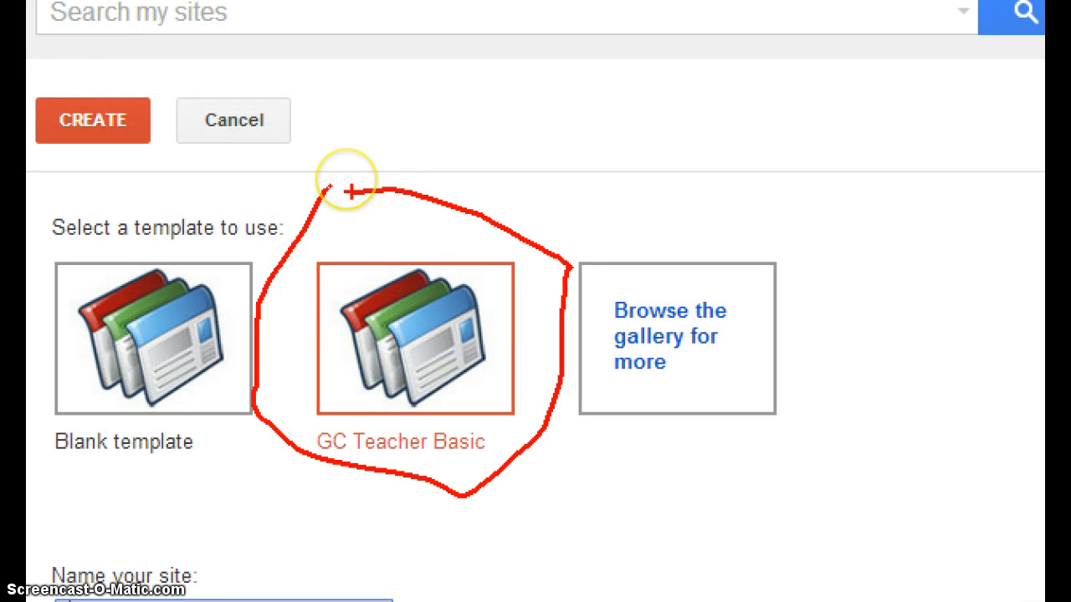
key(Escape)
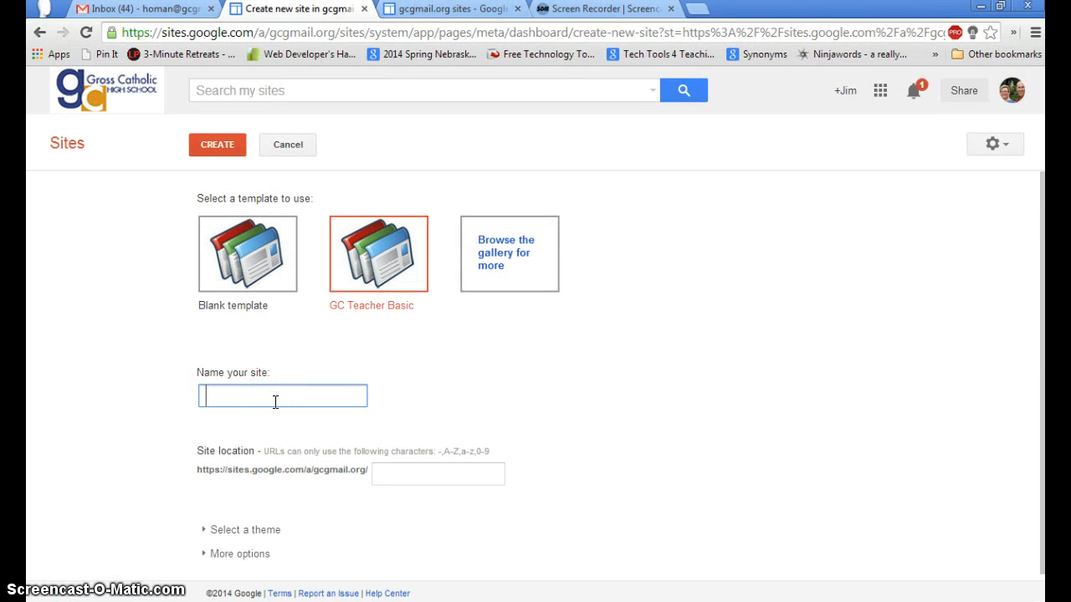
text(Mr. Jim Homan)
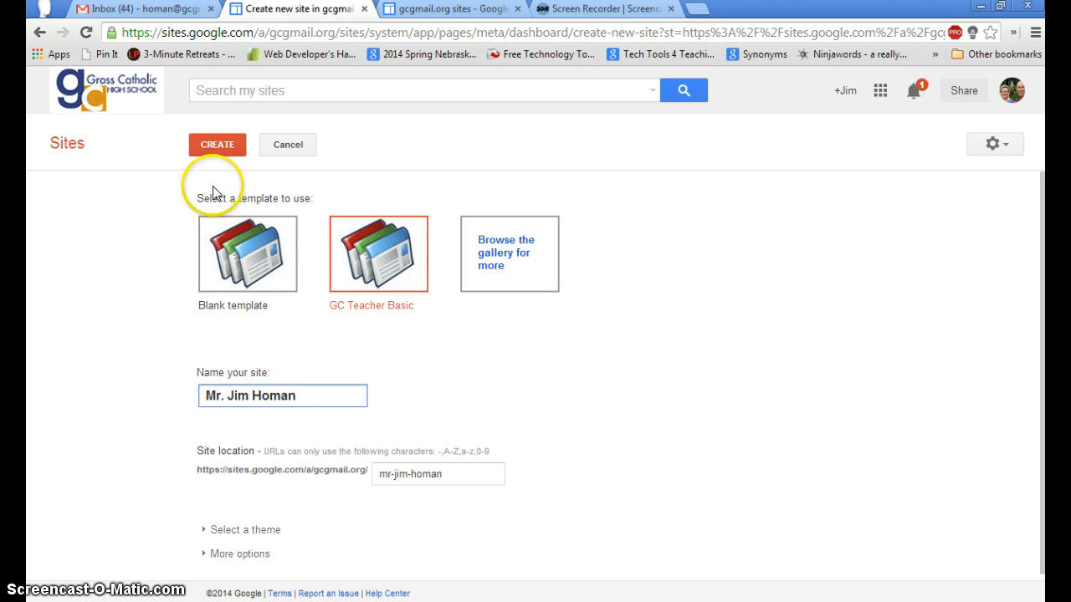
click(221, 154)
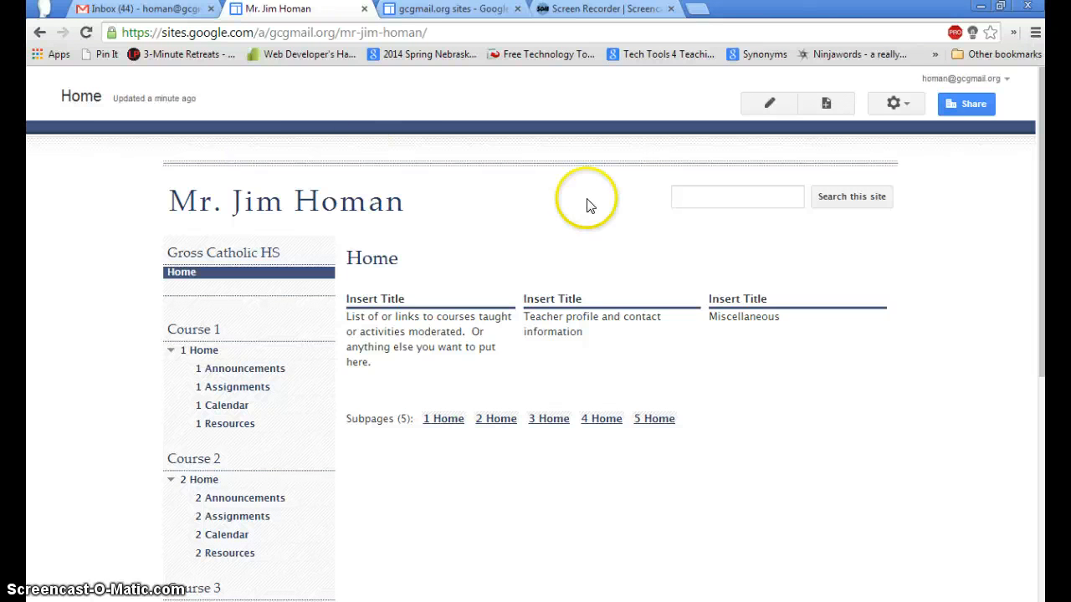
- Look over the new site's Home page and course navigation, and open the Home page for editing
mouse_move(1039, 118)
mouse_down()
mouse_move(1040, 347)
mouse_move(1038, 138)
mouse_move(1040, 343)
mouse_move(1038, 159)
mouse_up()
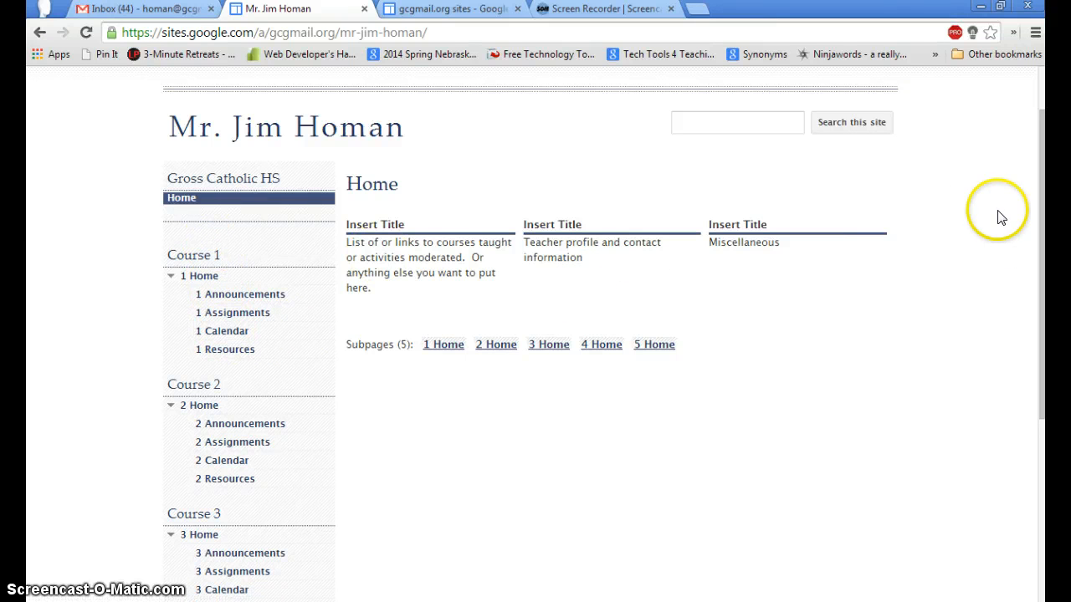
drag(1041, 258, 1037, 199)
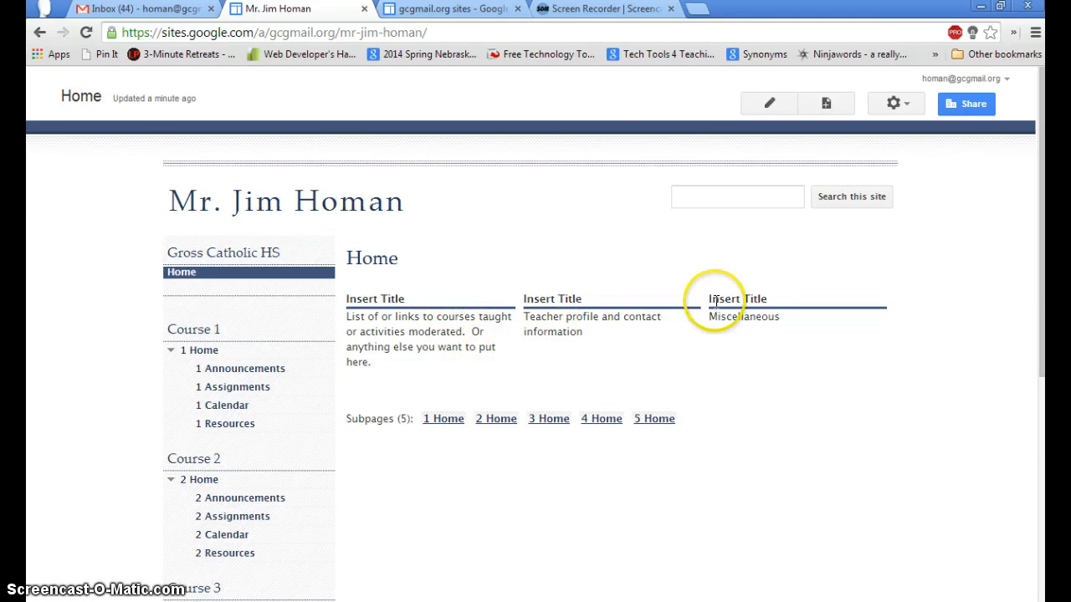
scroll(727, 309, down, 2)
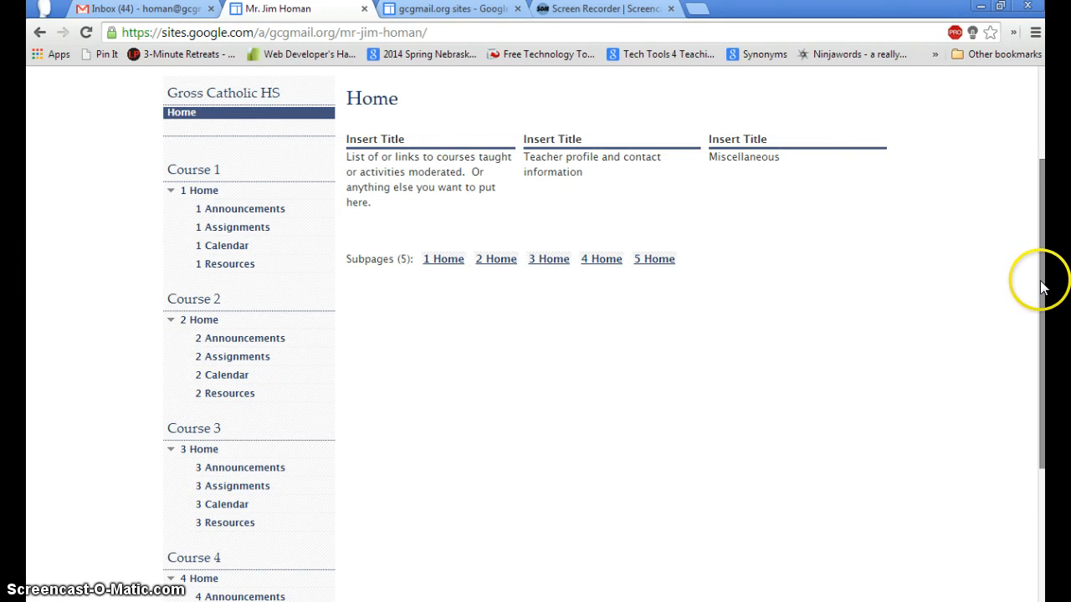
drag(1042, 286, 1041, 188)
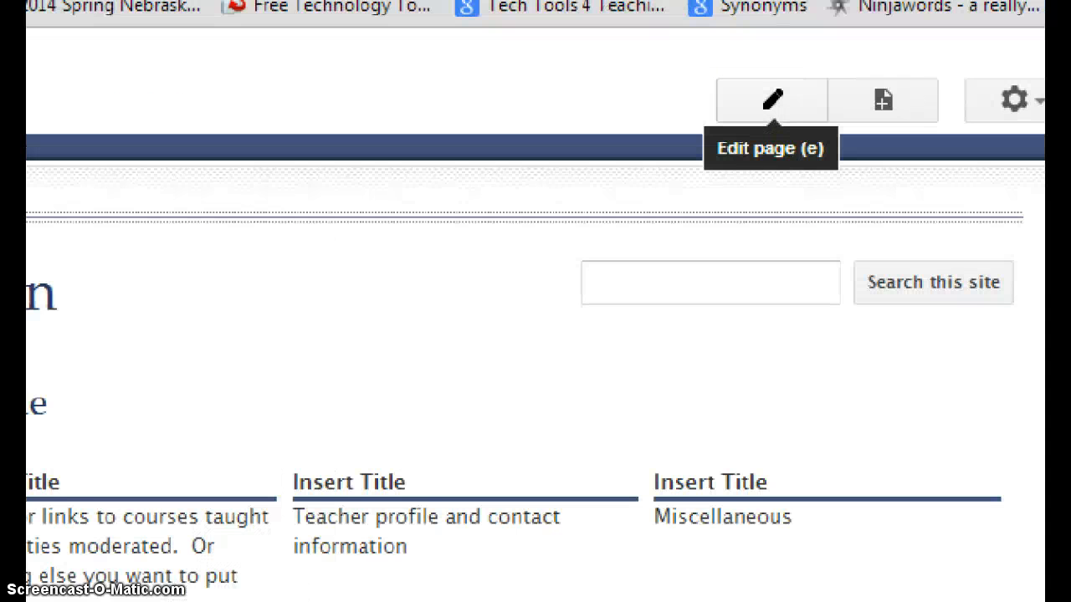
mouse_move(710, 149)
mouse_down()
mouse_move(822, 134)
mouse_move(799, 48)
mouse_up()
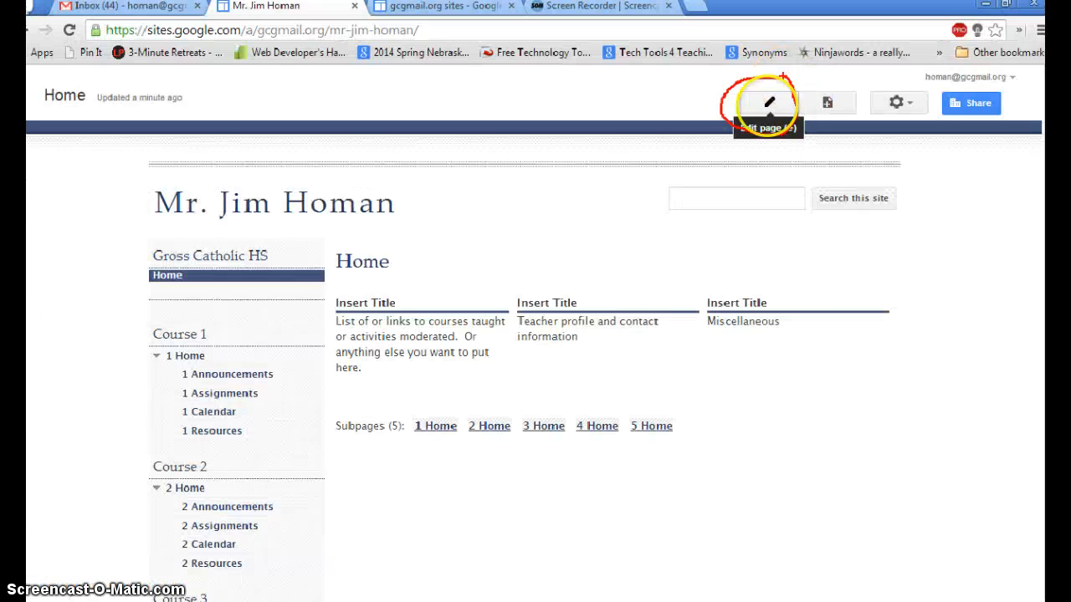
click(771, 99)
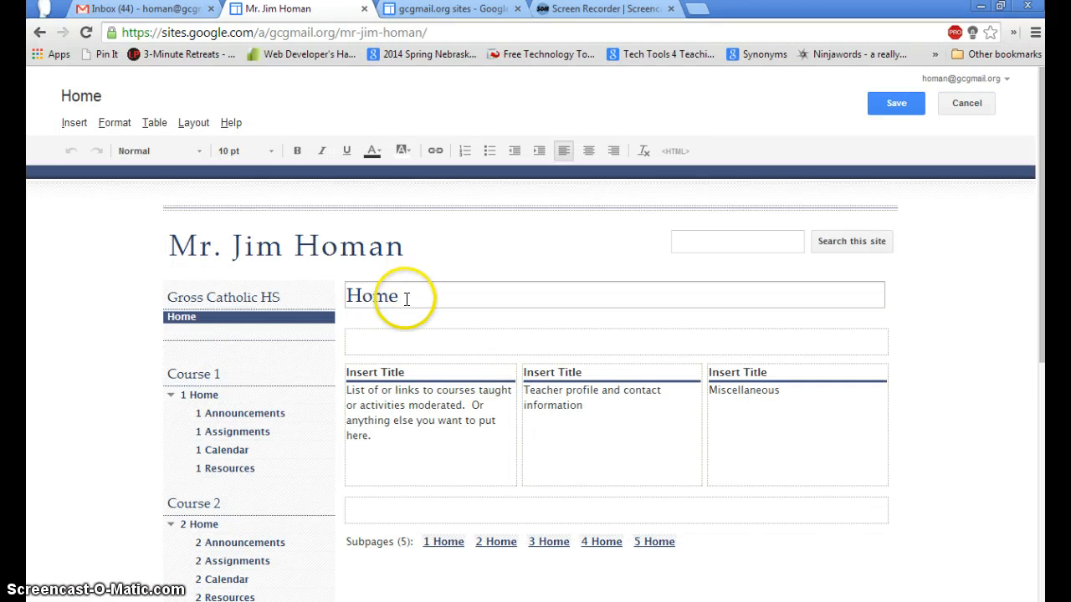
- Replace the placeholder title of the Home page's first column with "My Course"
drag(403, 298, 342, 297)
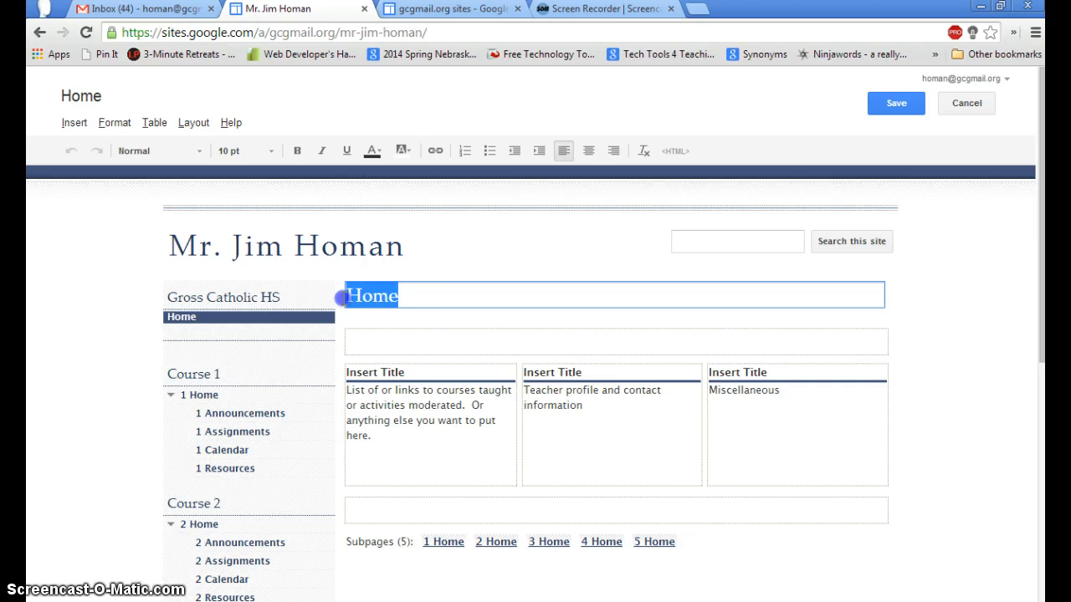
click(413, 298)
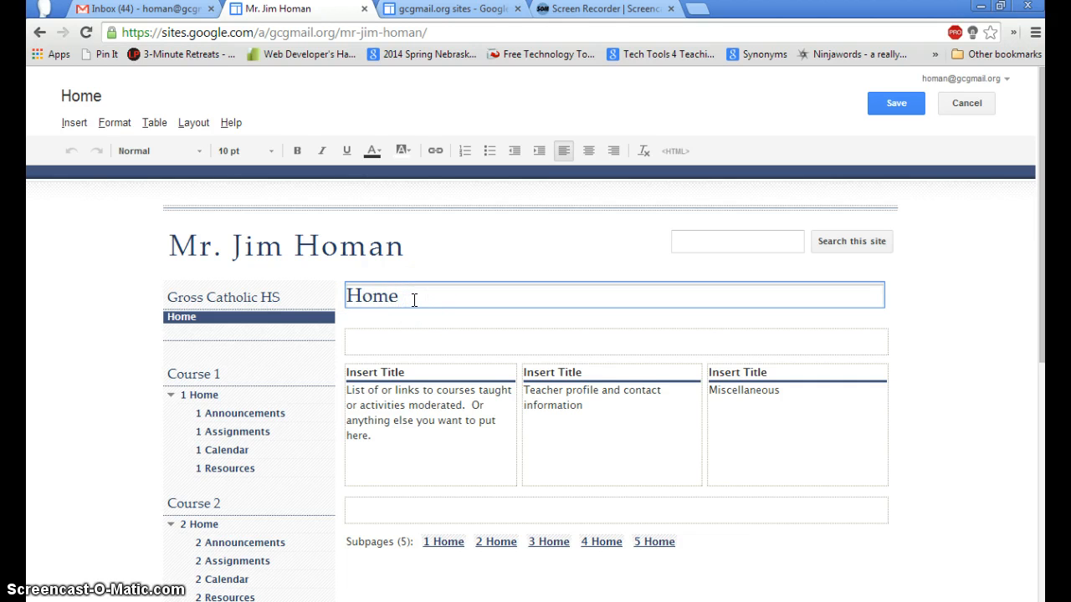
click(408, 375)
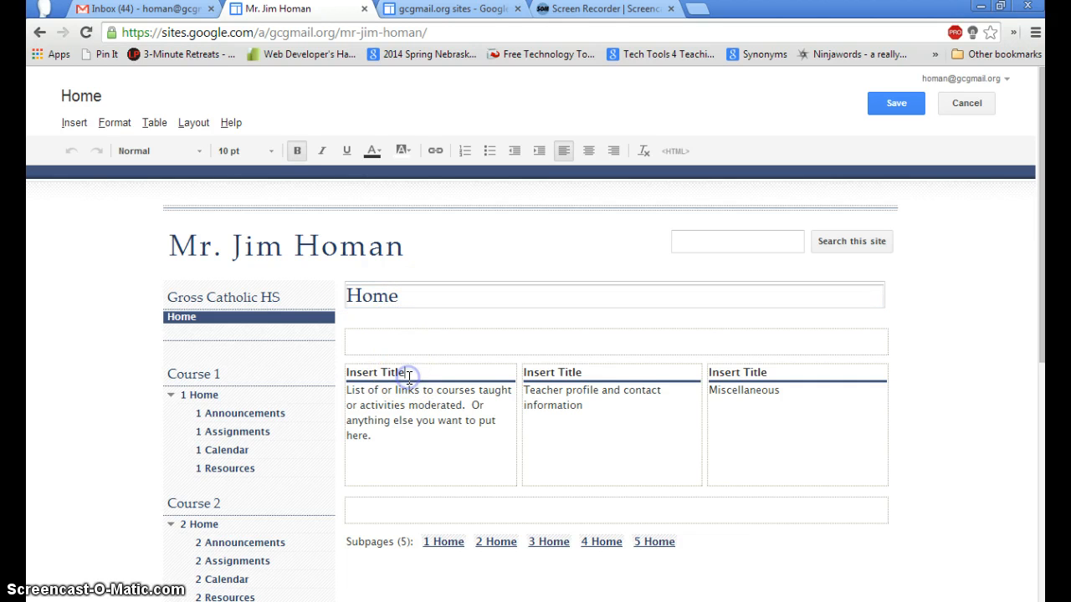
drag(413, 375, 363, 376)
text(My Course)
- Replace the placeholder text under My Course with the courses Theology and Web Design on separate lines
click(374, 389)
click(380, 424)
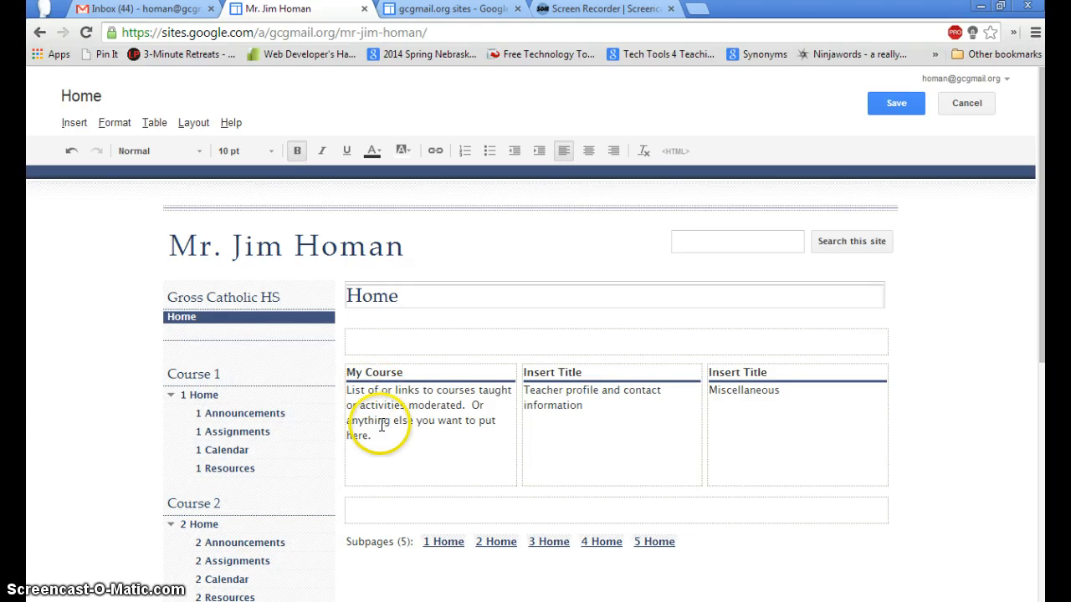
drag(374, 436, 341, 393)
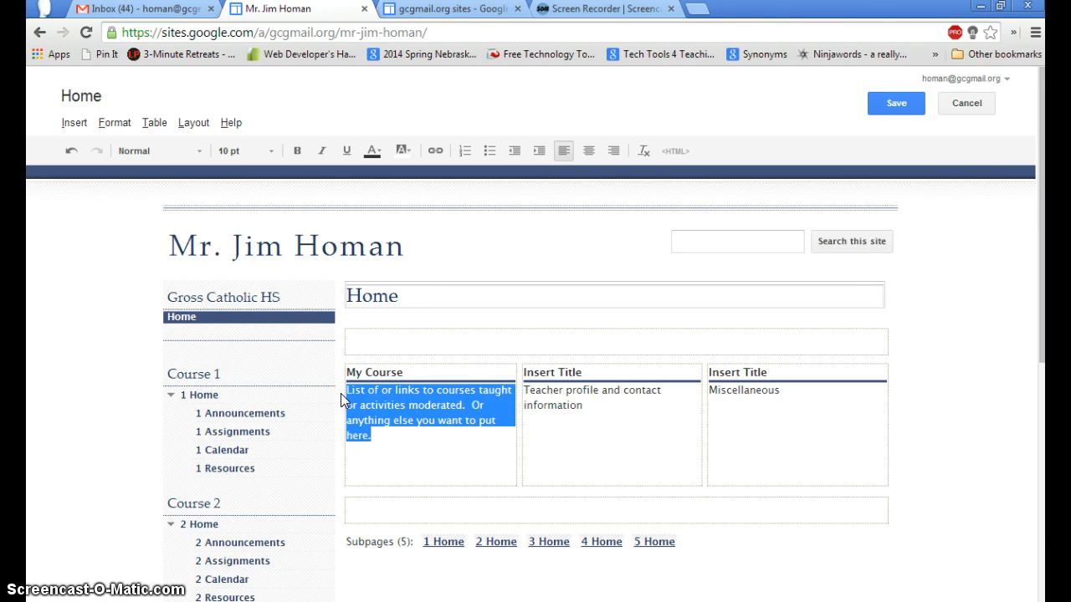
text(Theology)
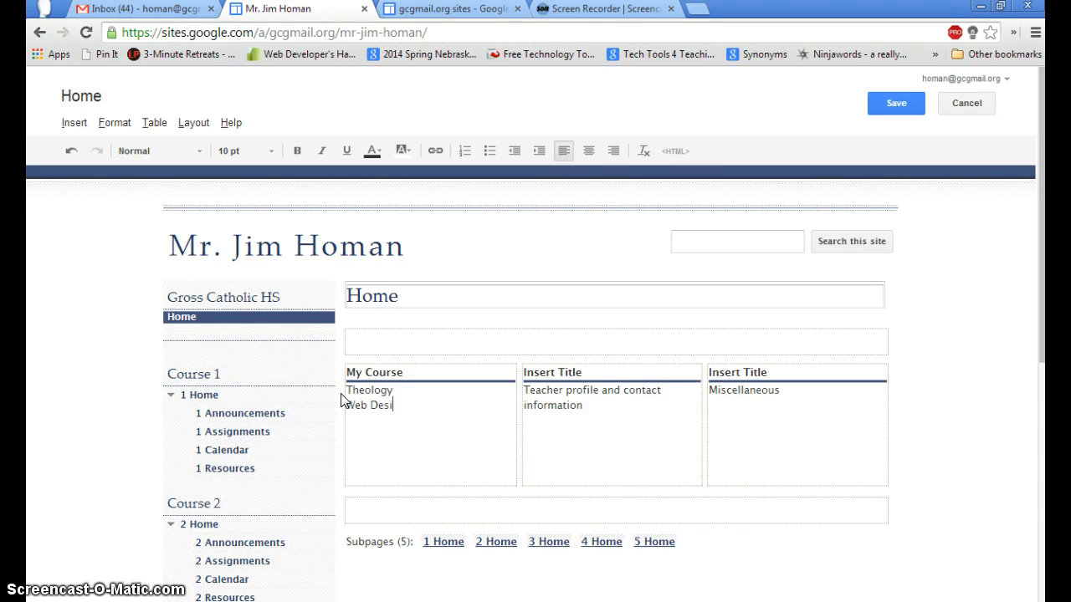
- Save the edited Home page, keeping the placeholder text in the second and third columns
drag(595, 407, 525, 391)
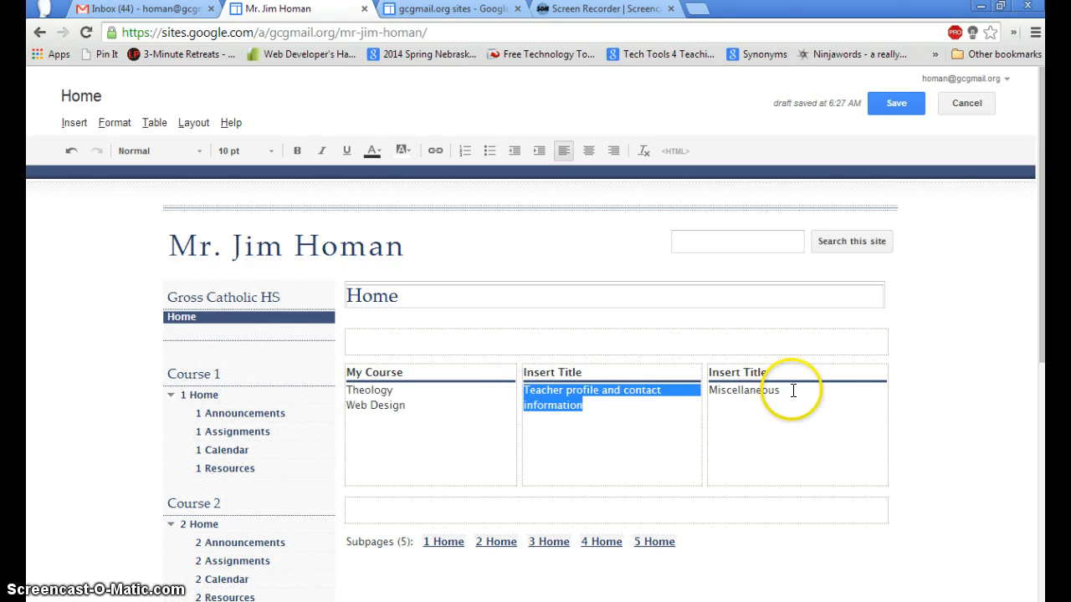
drag(768, 373, 709, 373)
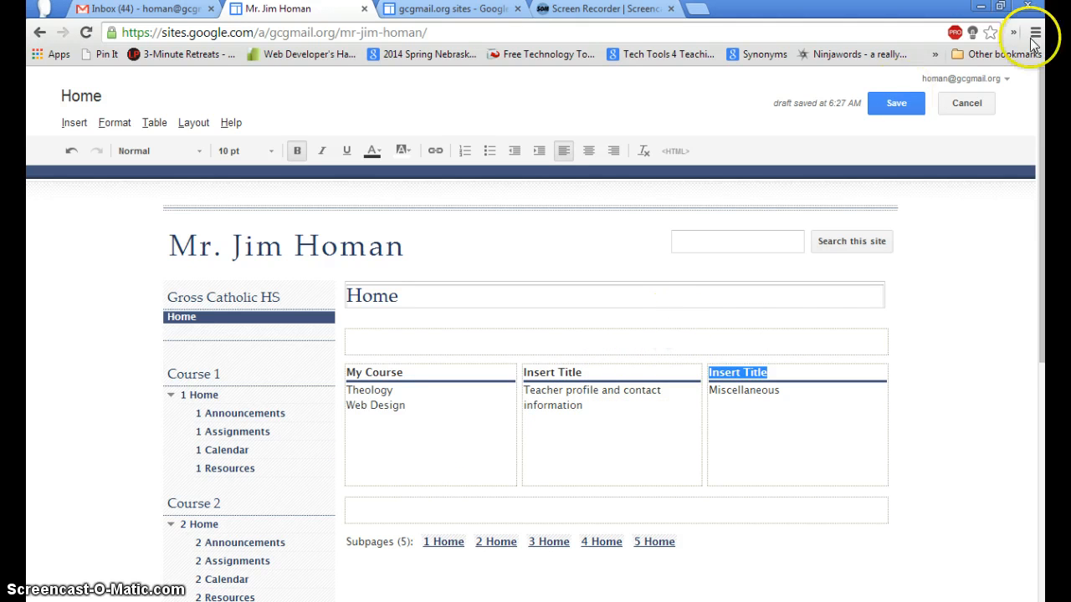
click(899, 103)
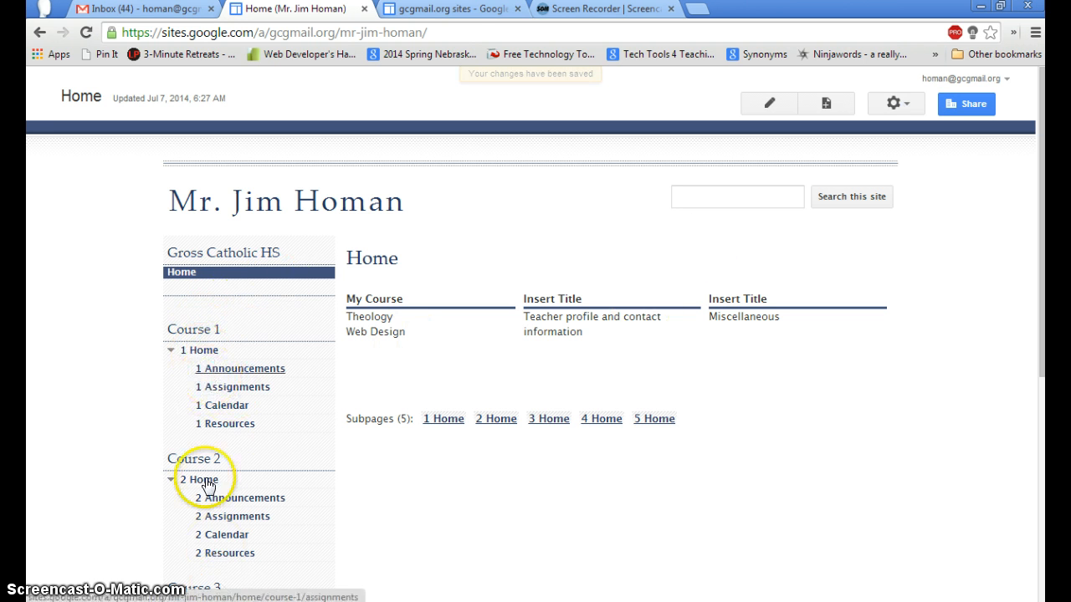
- Open the 1 Home page under Course 1 and examine its announcements, assignments and calendar sections and their subpage links
click(212, 355)
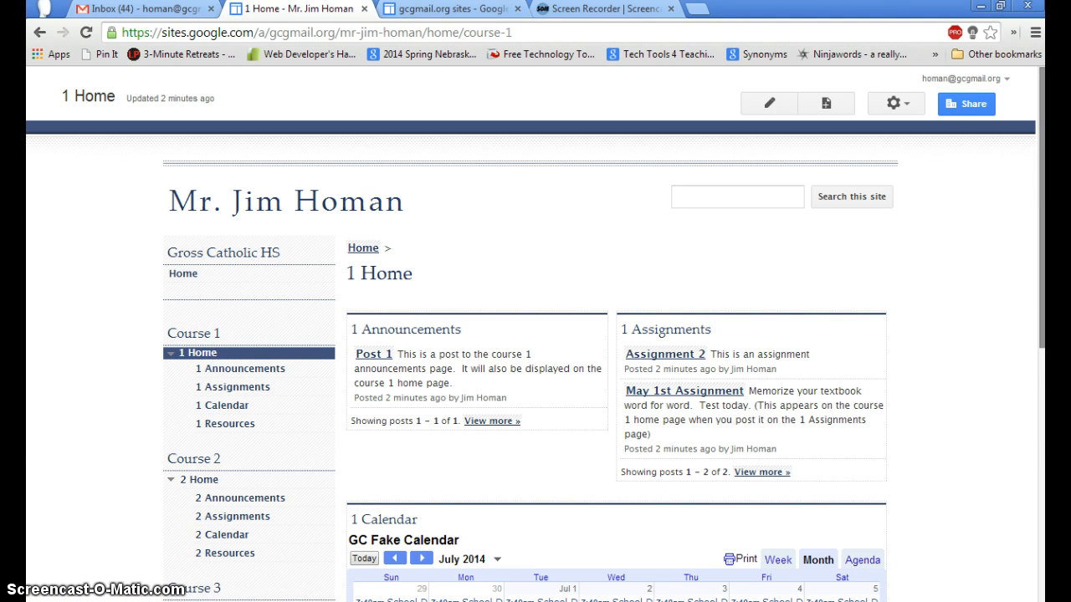
drag(1042, 232, 1043, 283)
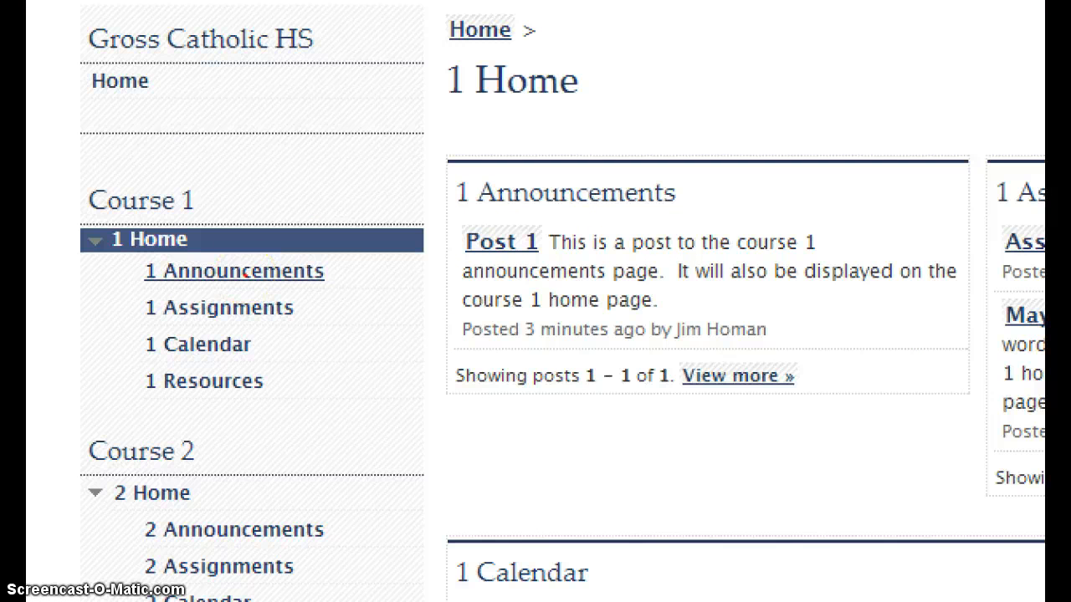
click(249, 275)
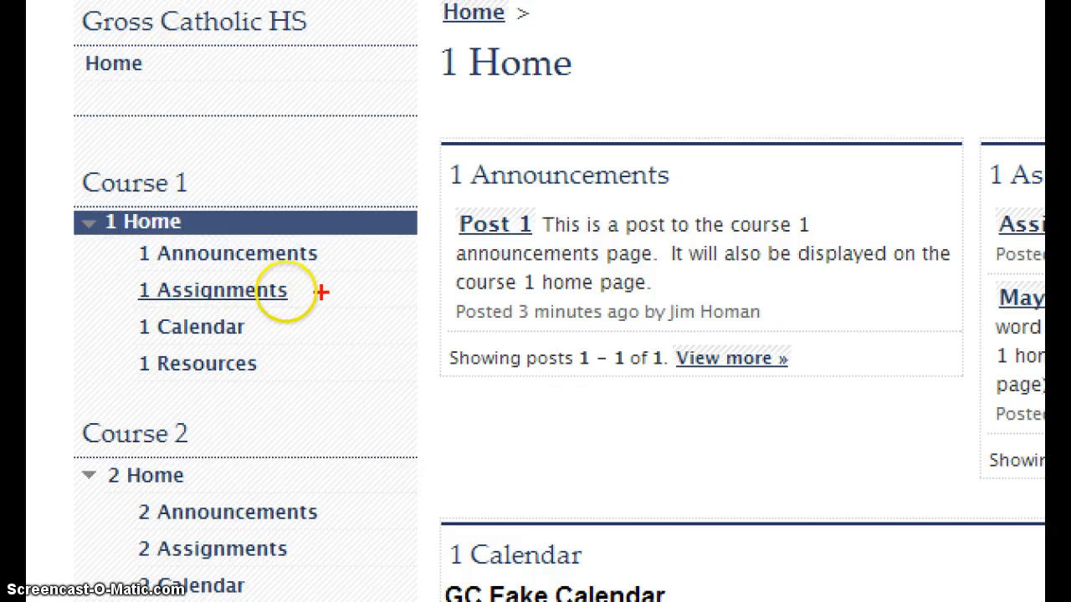
drag(290, 293, 314, 313)
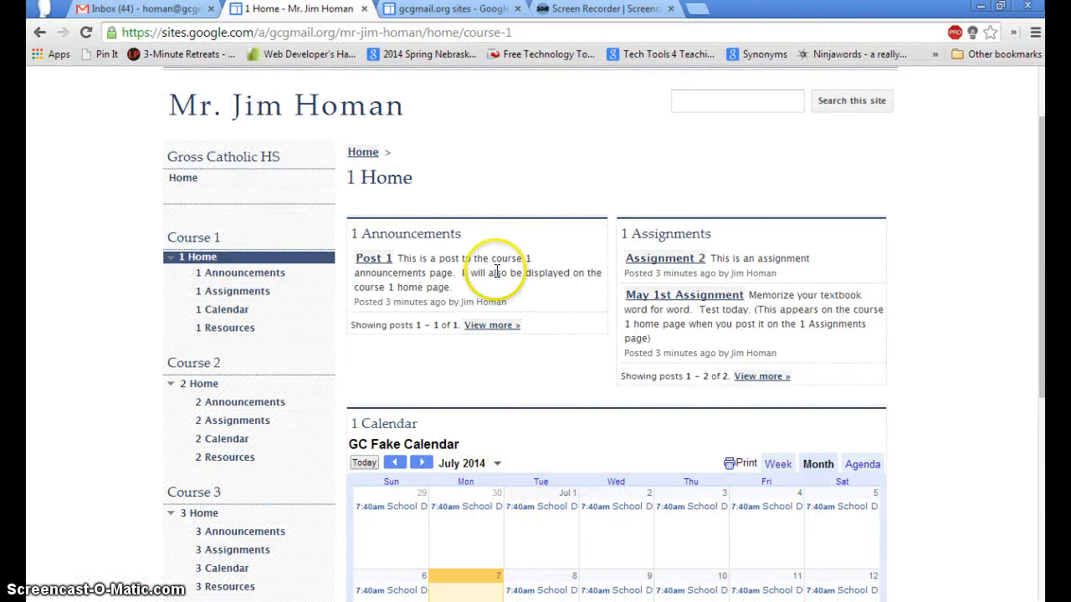
drag(1035, 226, 1041, 120)
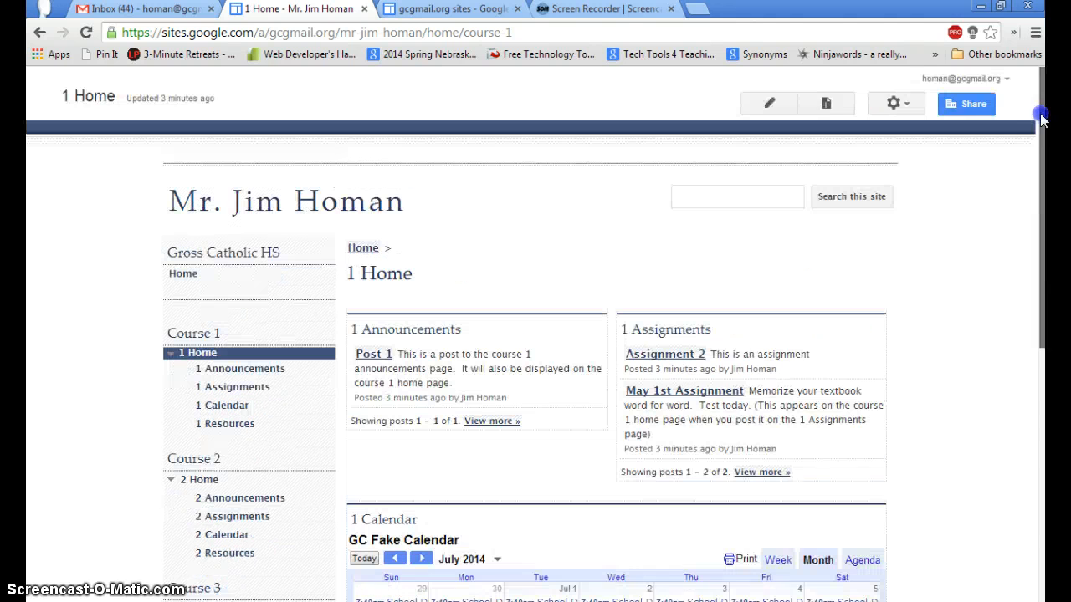
- Open the 1 Home page for editing and inspect the properties of the 1 Announcements gadget, closing them without changes
click(769, 107)
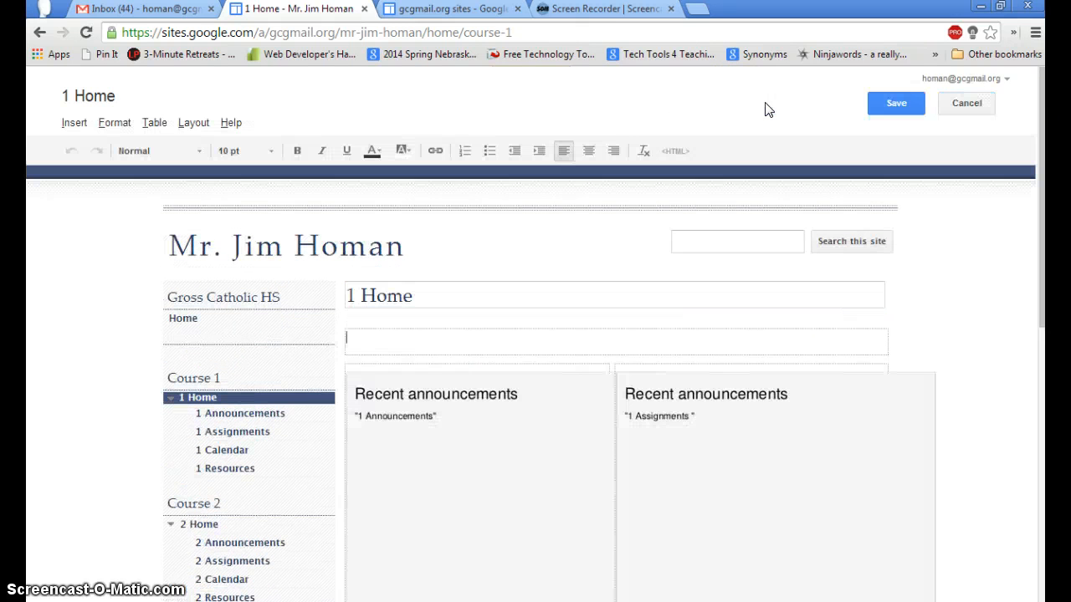
drag(1040, 184, 1042, 276)
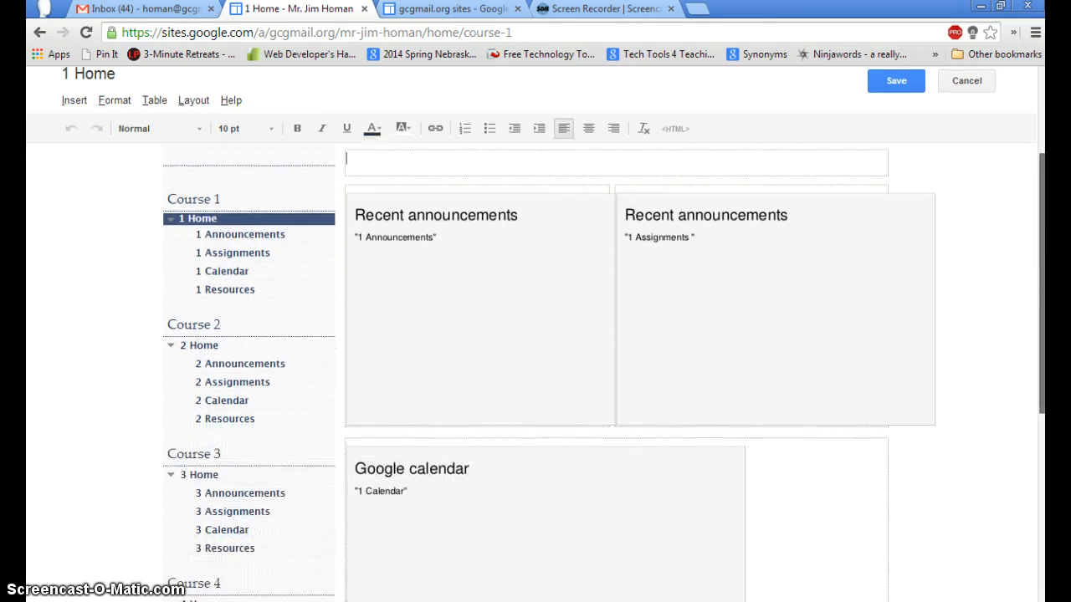
click(547, 253)
drag(1037, 351, 1046, 320)
click(503, 401)
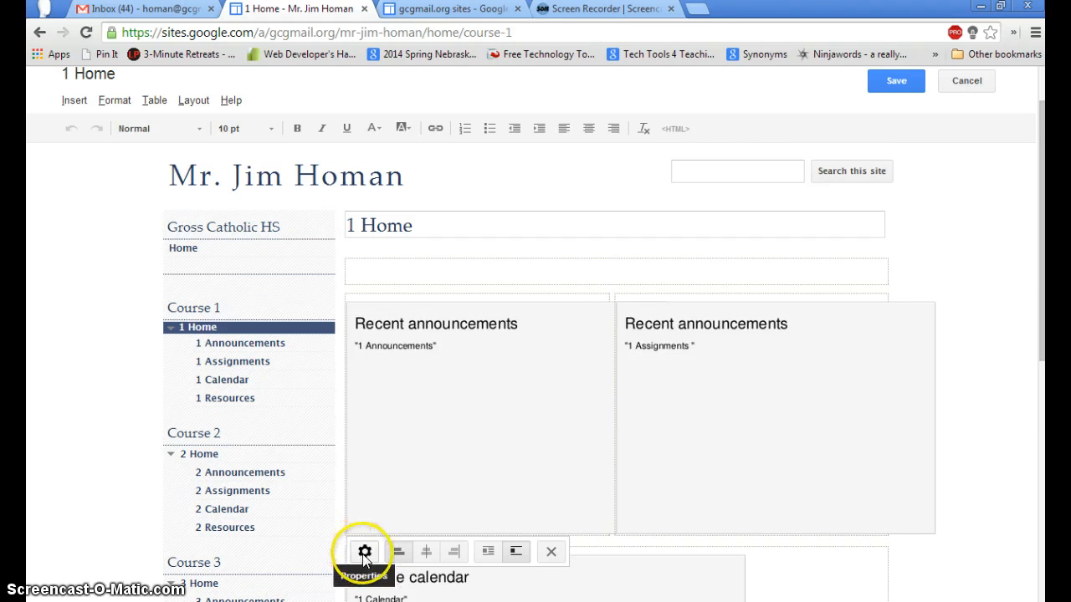
click(365, 552)
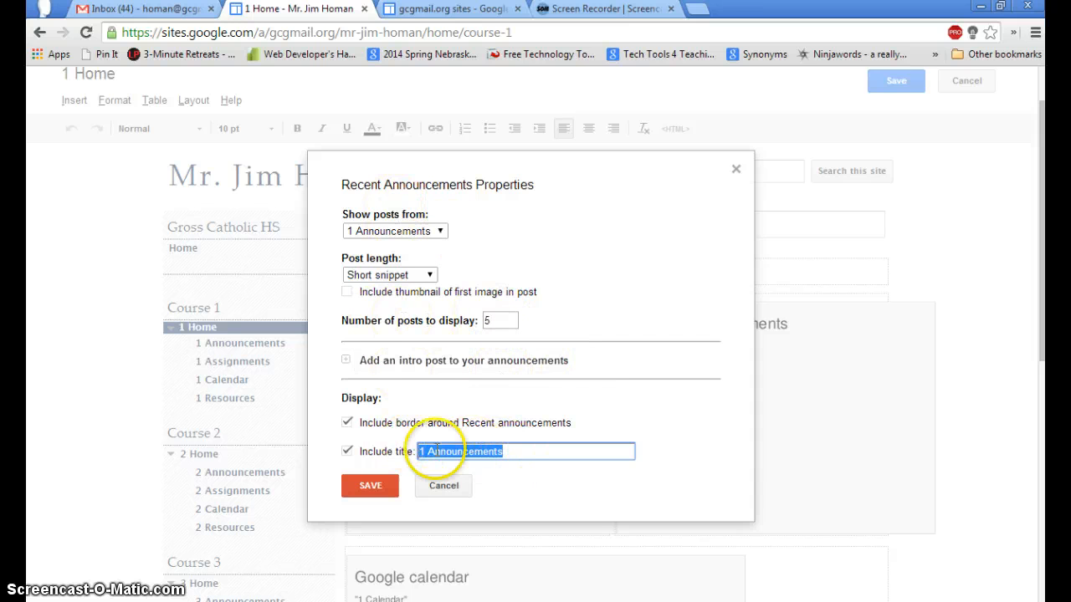
click(736, 170)
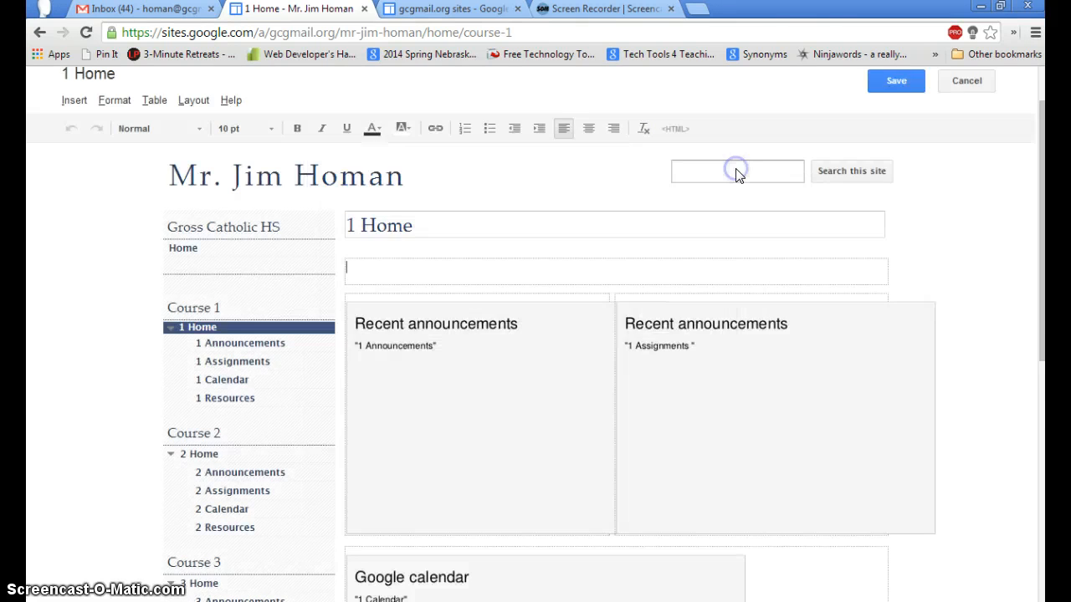
- Select the 1 Assignments gadget and the 1 Calendar gadget in turn to examine their editing options
click(750, 380)
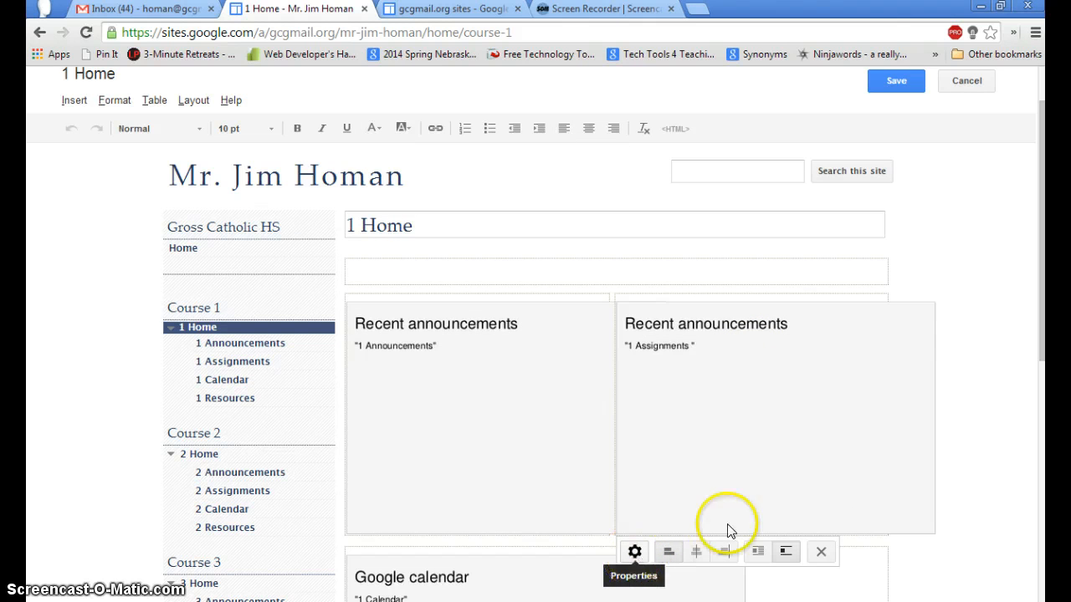
drag(1042, 174, 1043, 312)
click(544, 343)
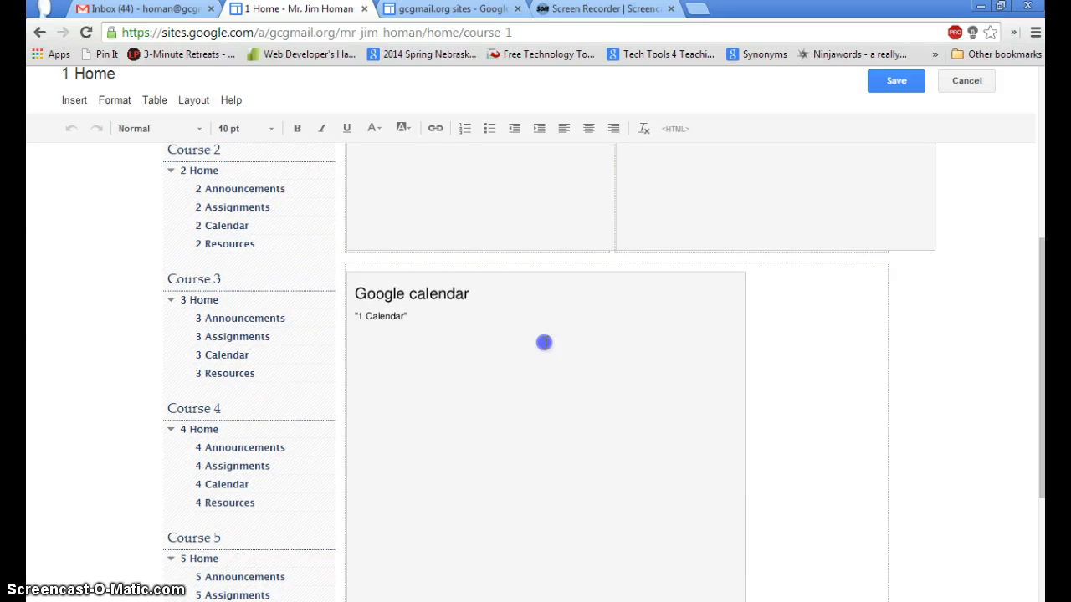
click(362, 253)
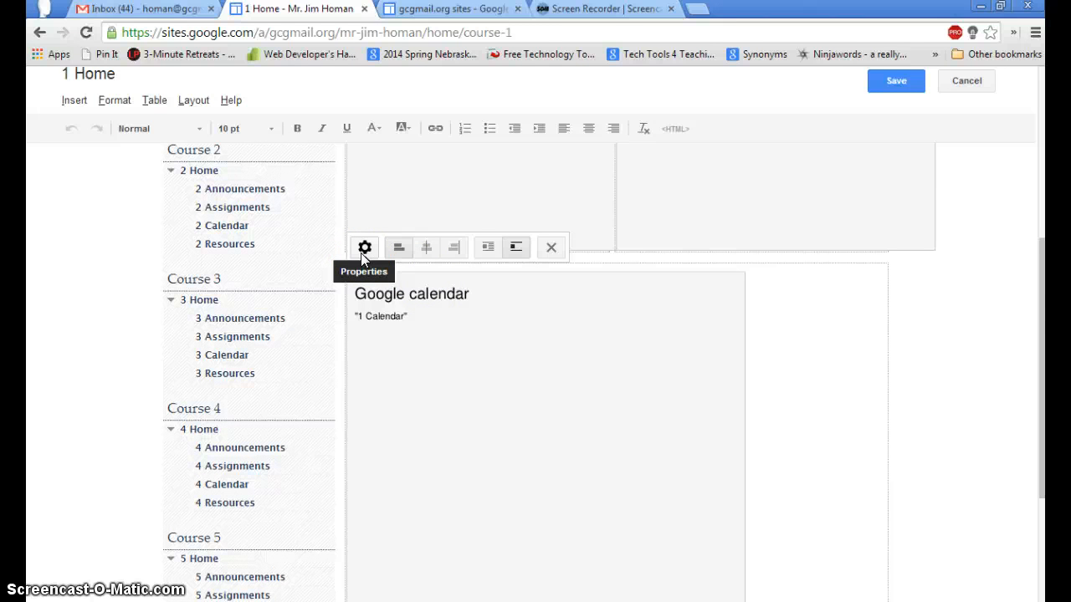
- Switch to the Gmail inbox and open Google Calendar from the list of Google apps
click(148, 10)
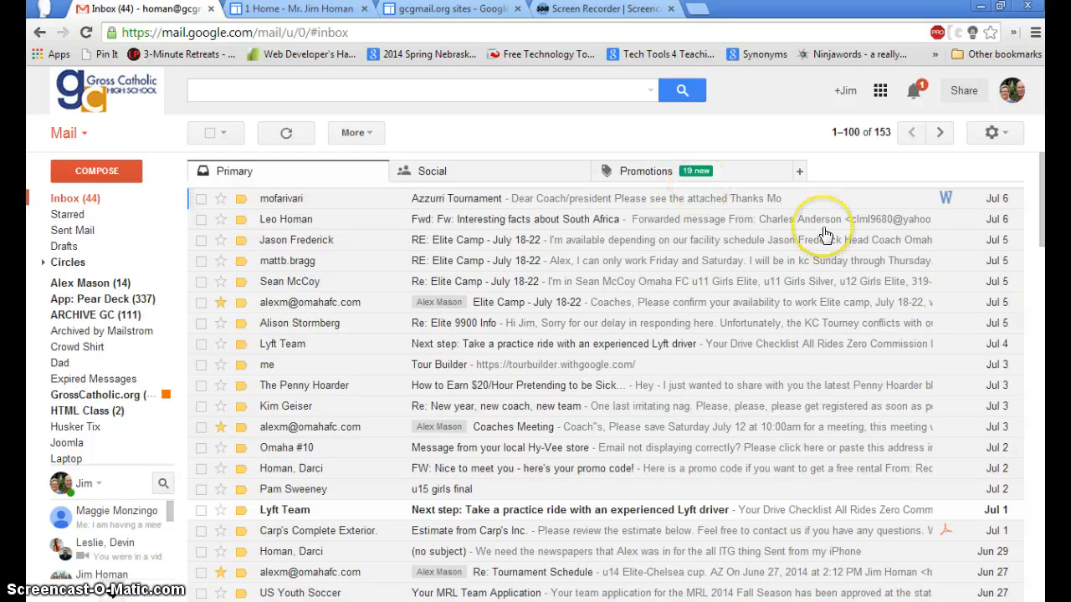
click(880, 89)
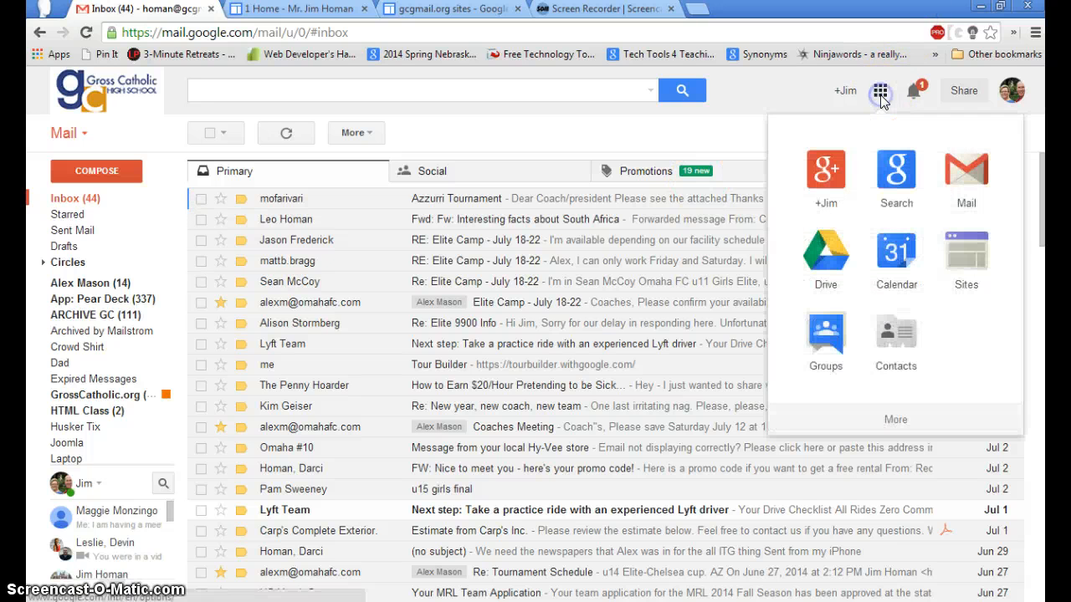
click(896, 263)
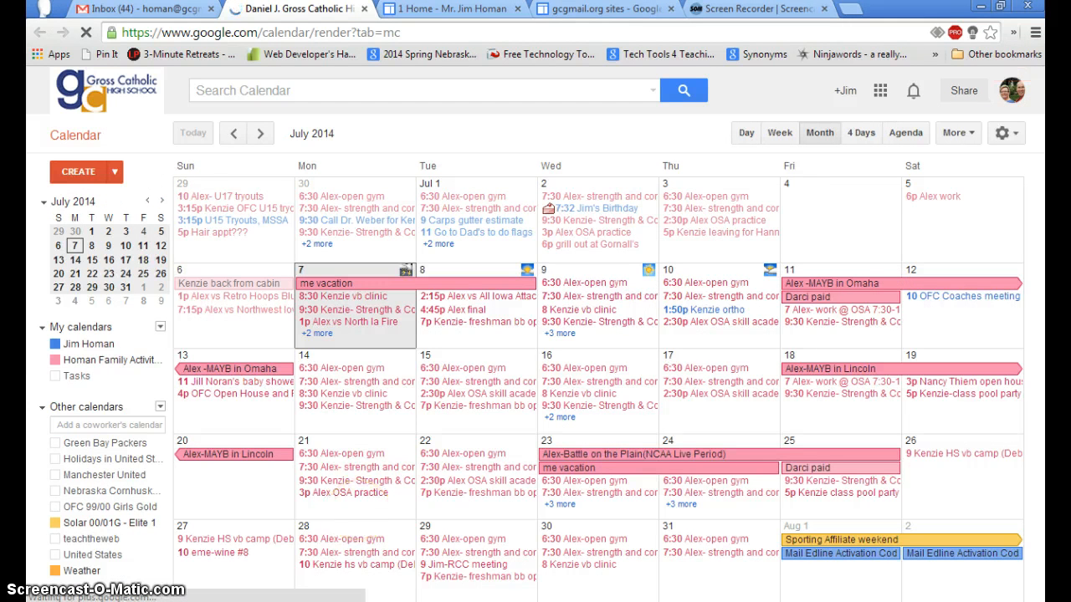
- Examine the calendar list options and the form for creating a new calendar, and cancel without creating one
click(160, 407)
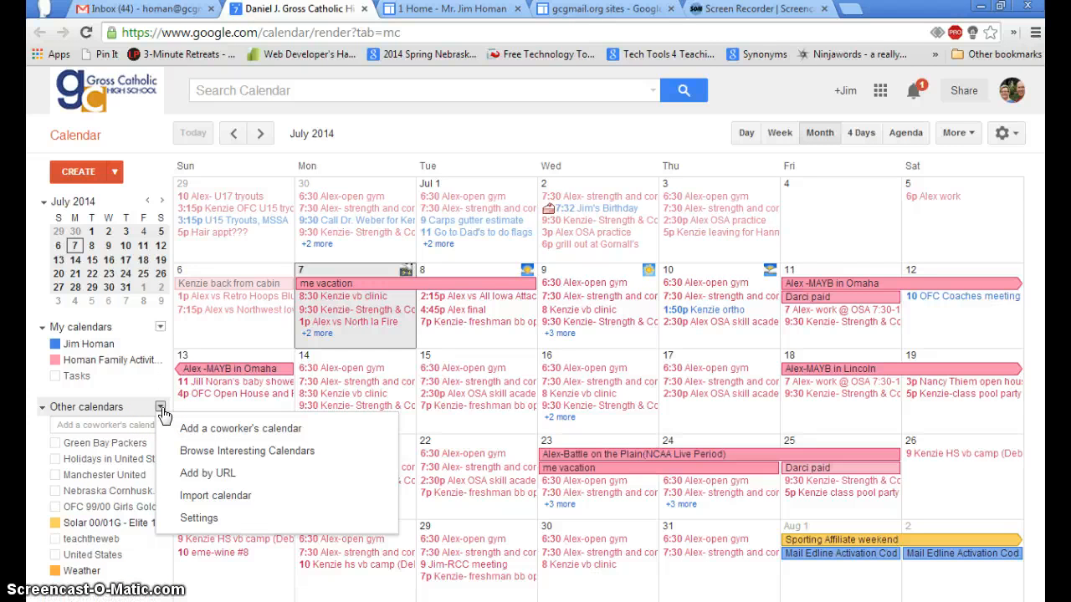
click(160, 330)
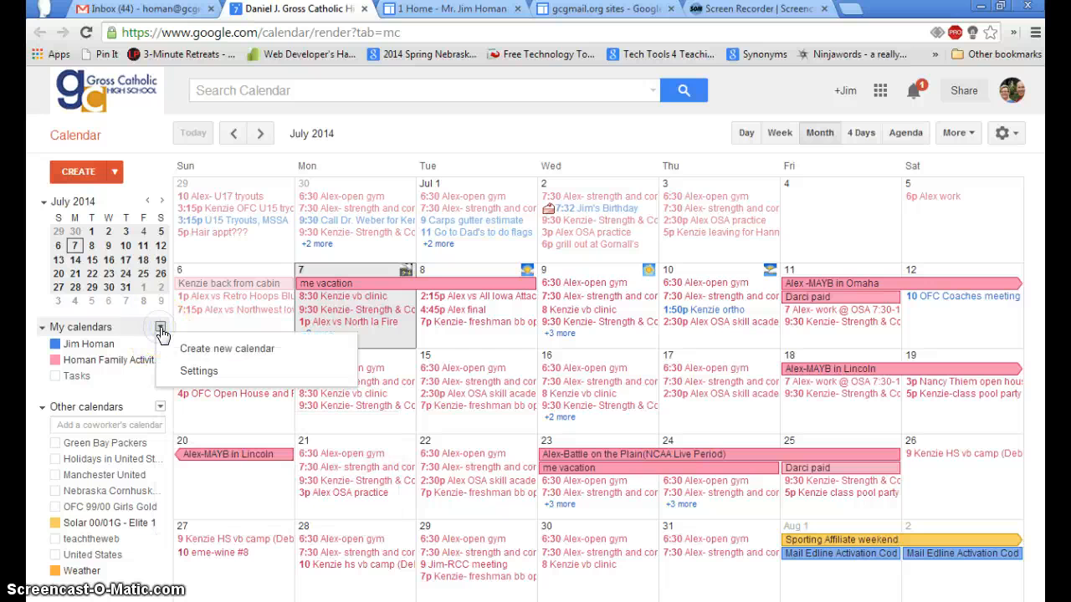
click(256, 353)
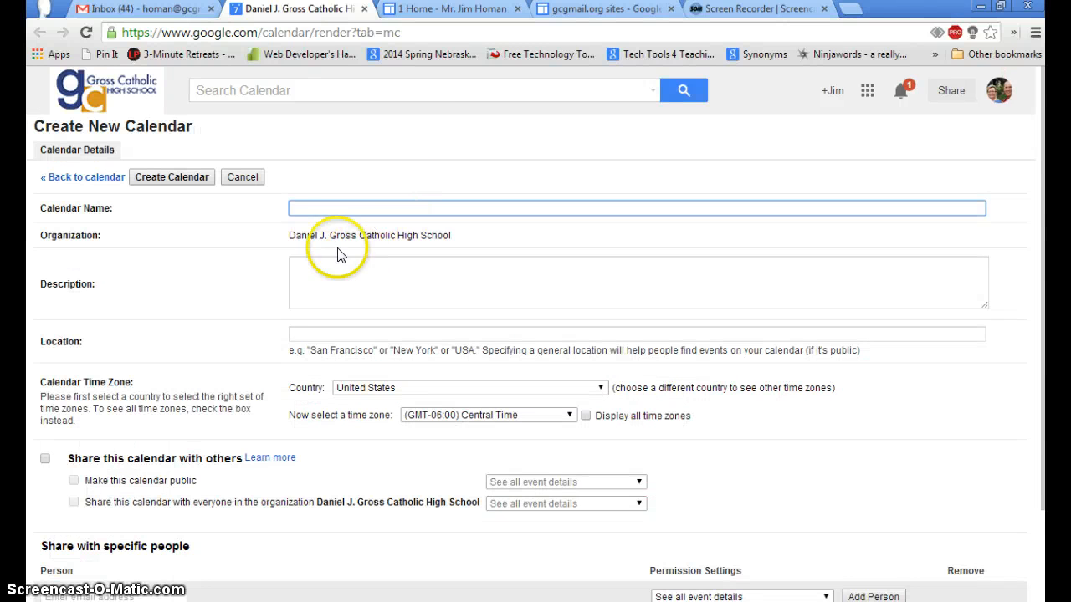
click(244, 177)
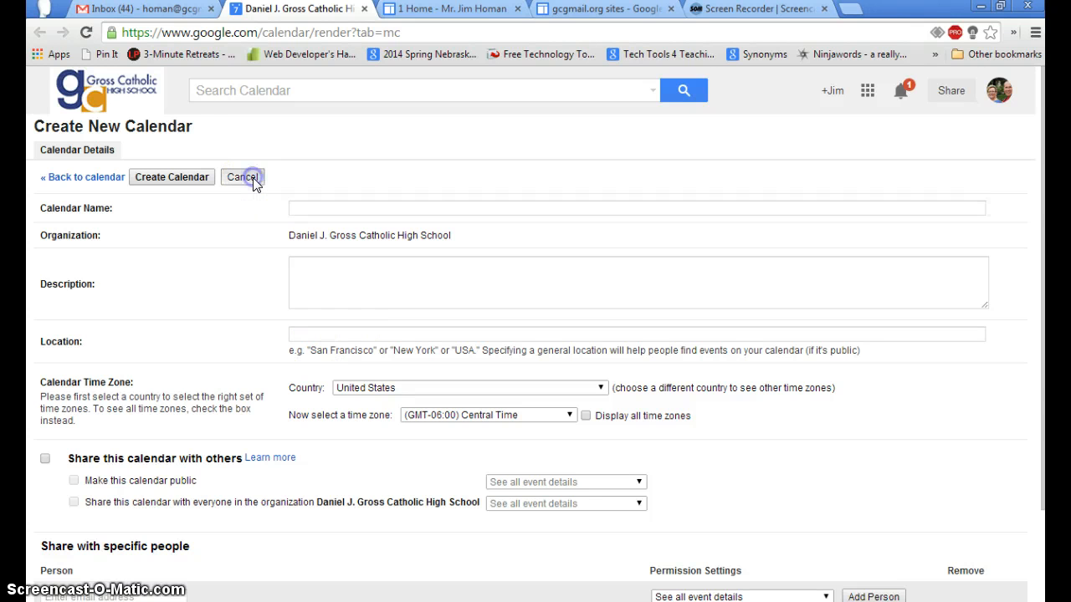
- Return to the 1 Home editor and examine the 1 Calendar gadget's properties and selectable calendars, cancelling the calendar selection
click(452, 8)
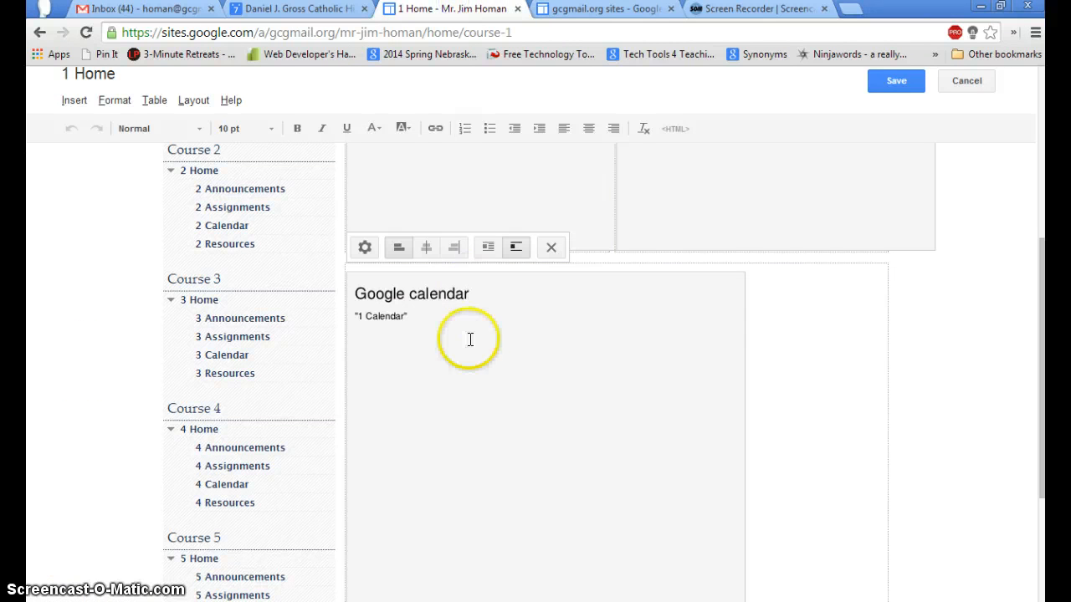
click(440, 345)
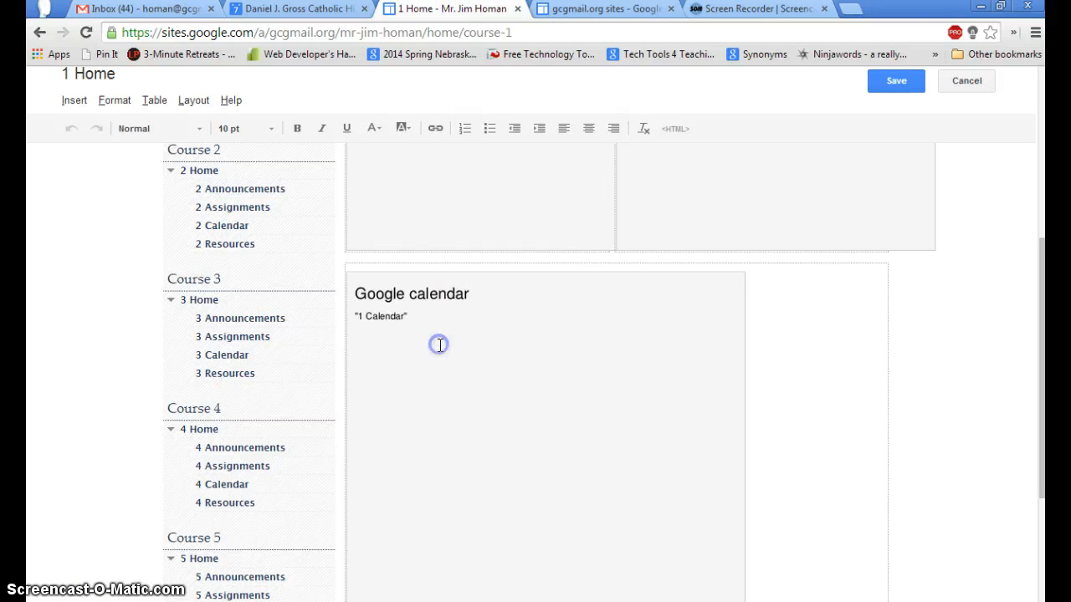
click(439, 345)
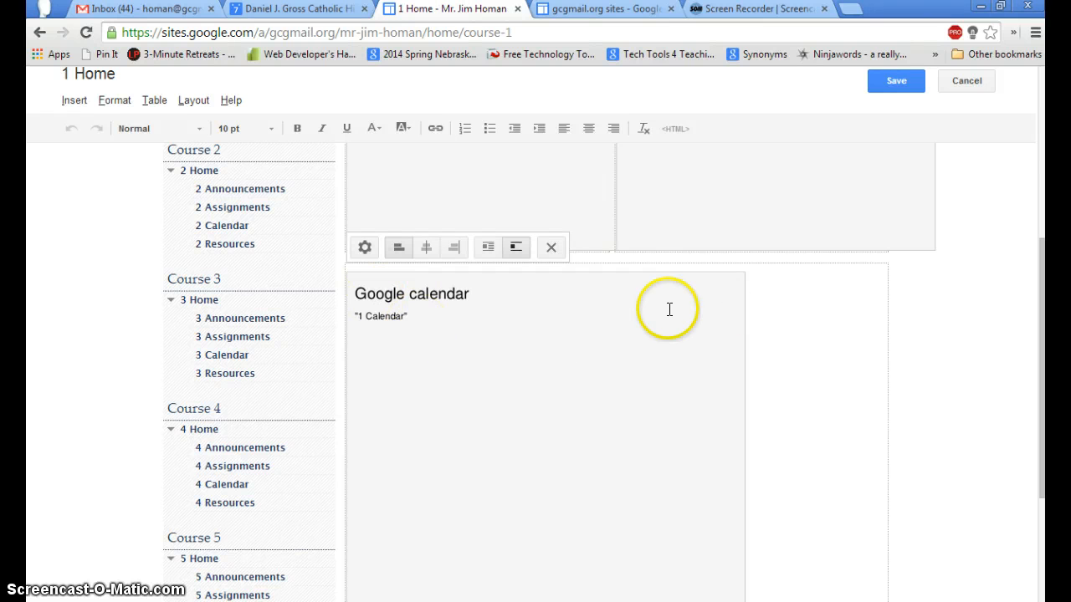
click(364, 249)
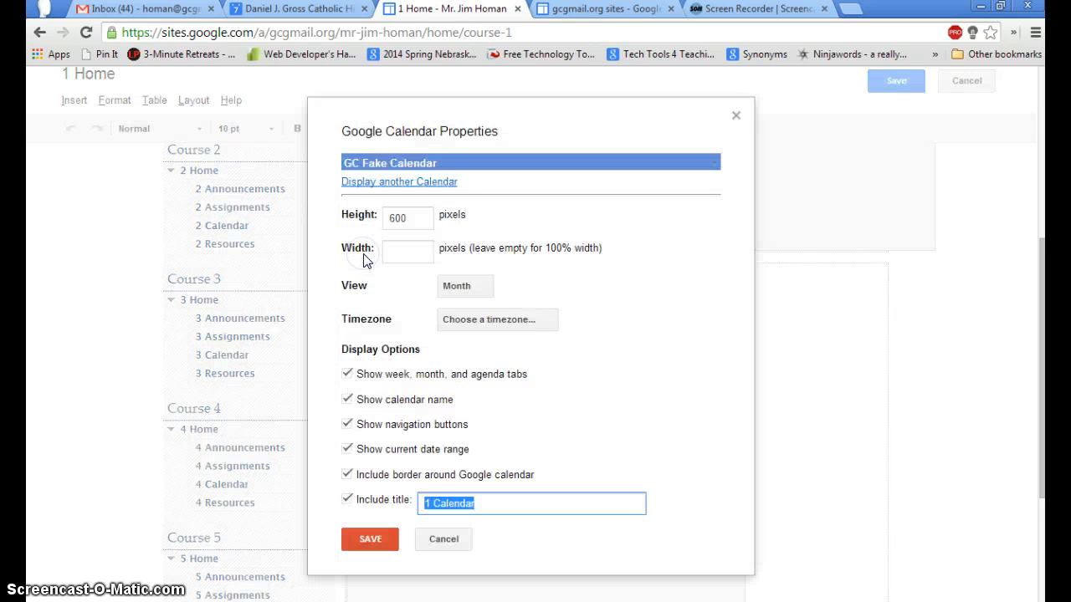
click(427, 182)
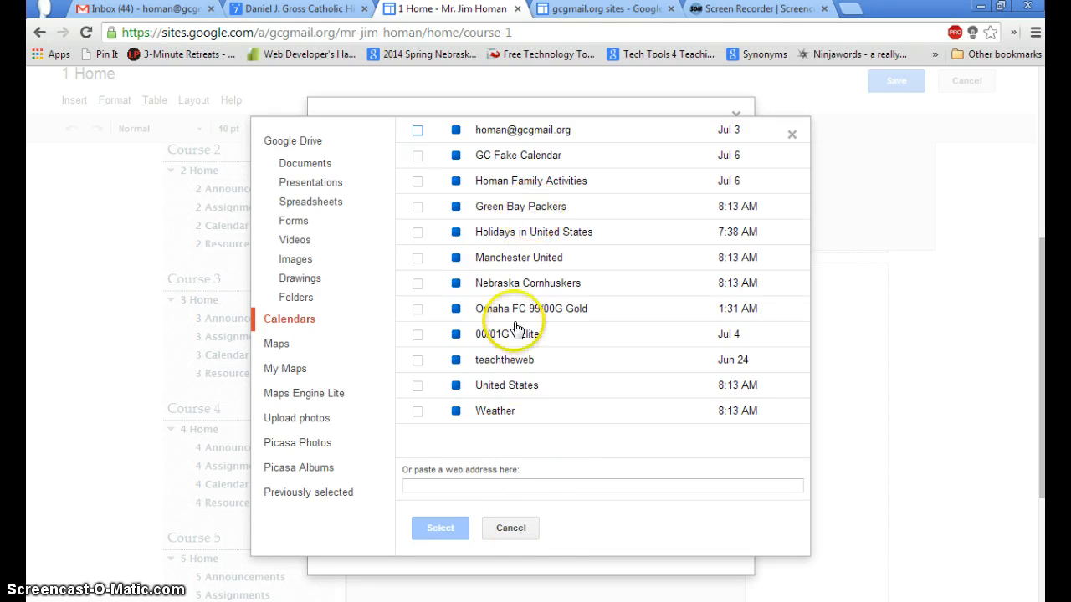
click(512, 527)
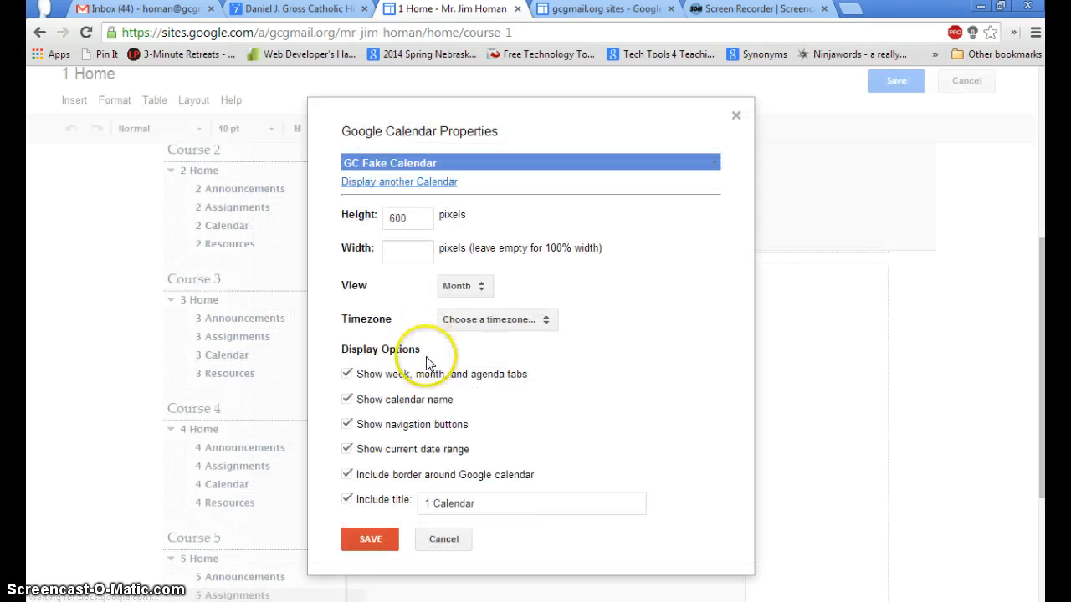
- Close the Google Calendar properties without changing them and save the 1 Home page
click(444, 539)
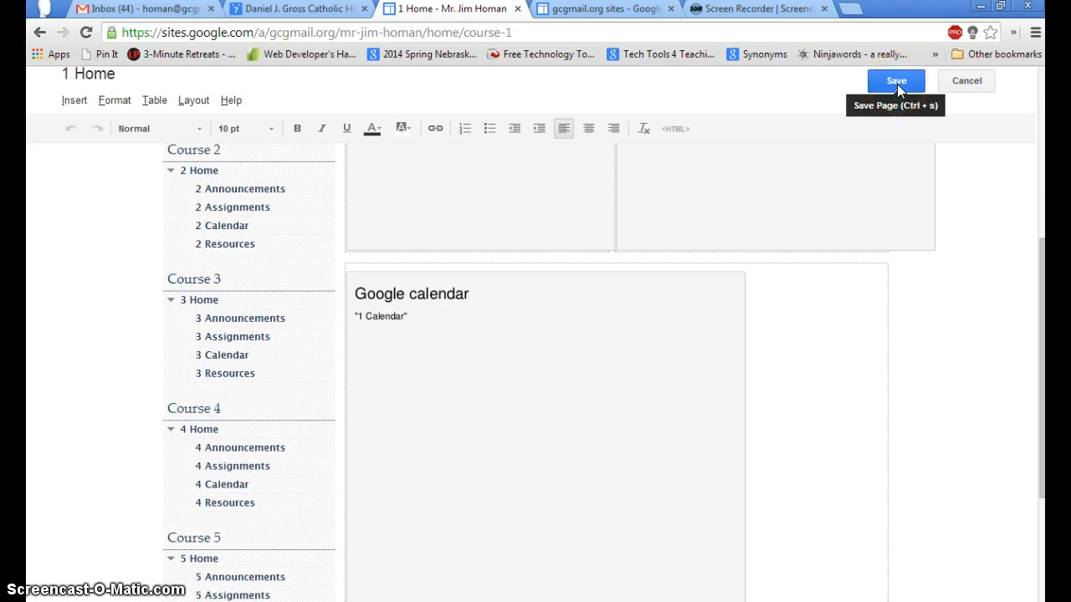
click(897, 83)
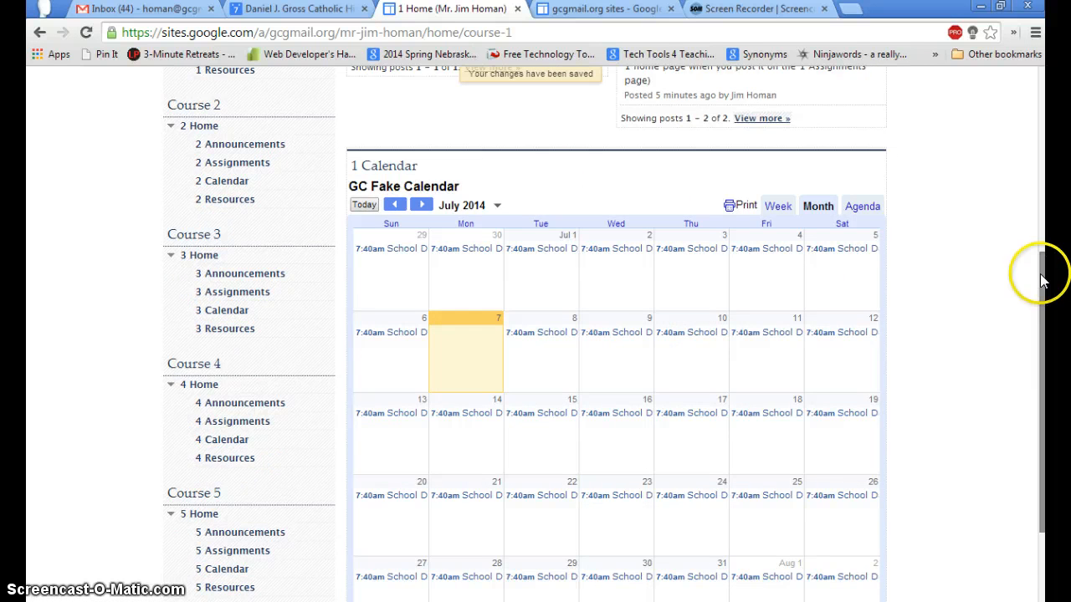
drag(1041, 274, 1039, 136)
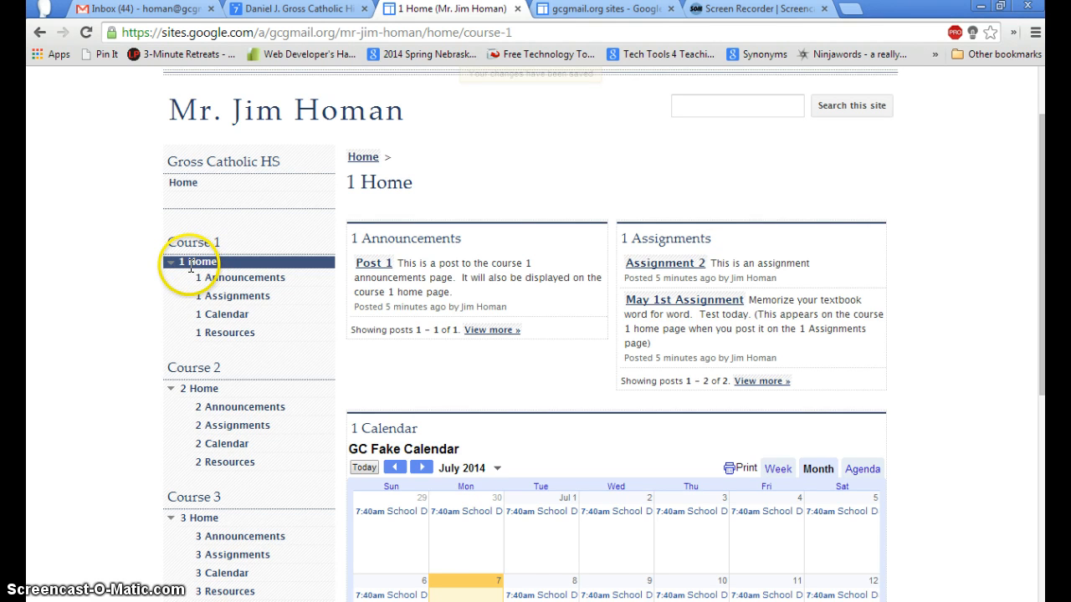
- Rename the 1 Home page of Course 1 as "Theology 3" and save the page
drag(1038, 162, 1040, 133)
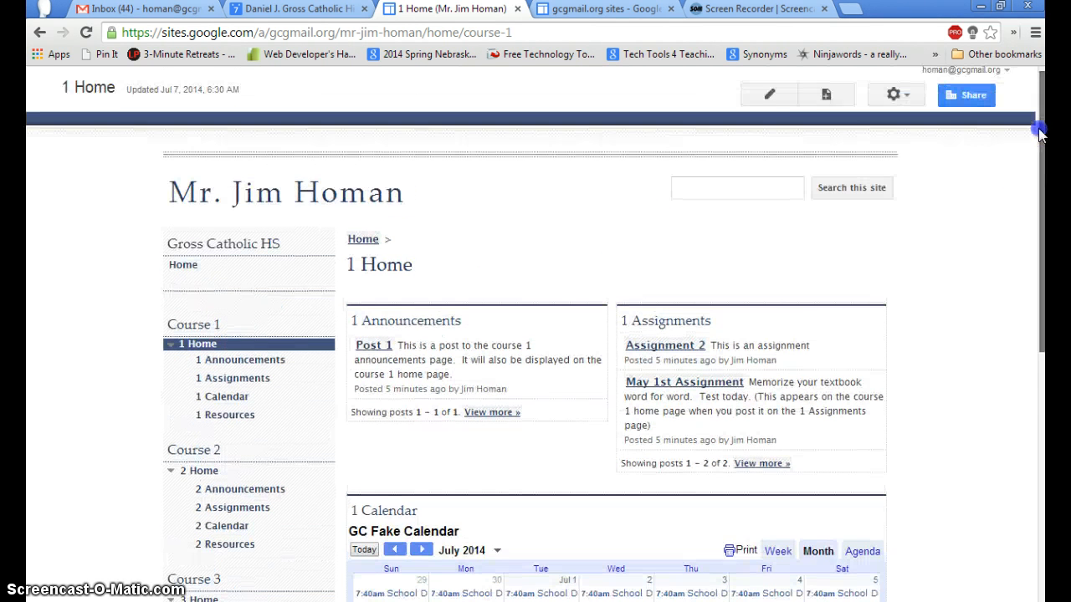
click(771, 96)
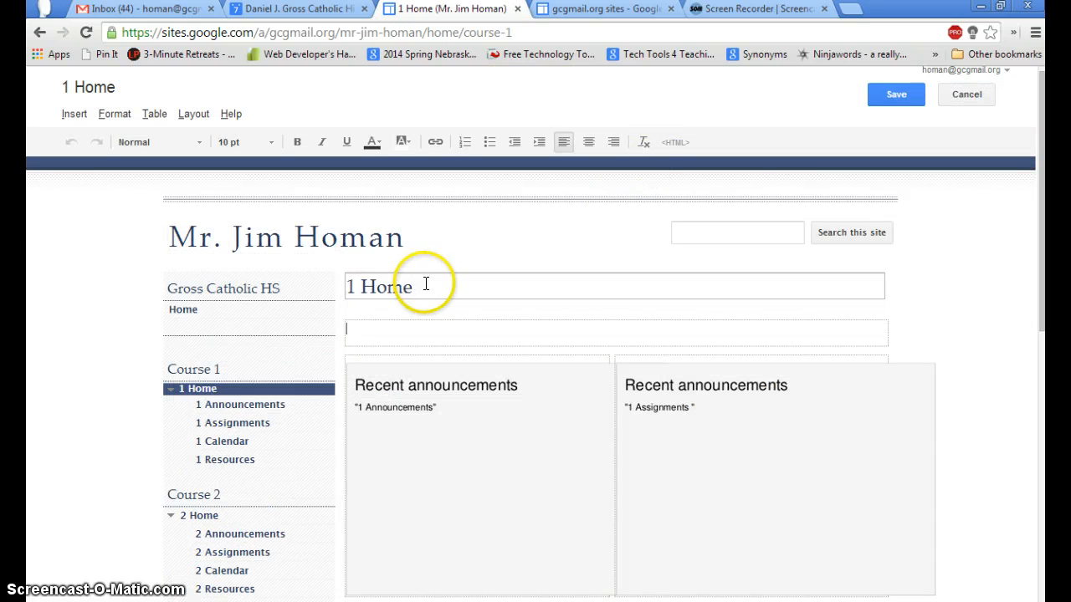
drag(425, 285, 314, 287)
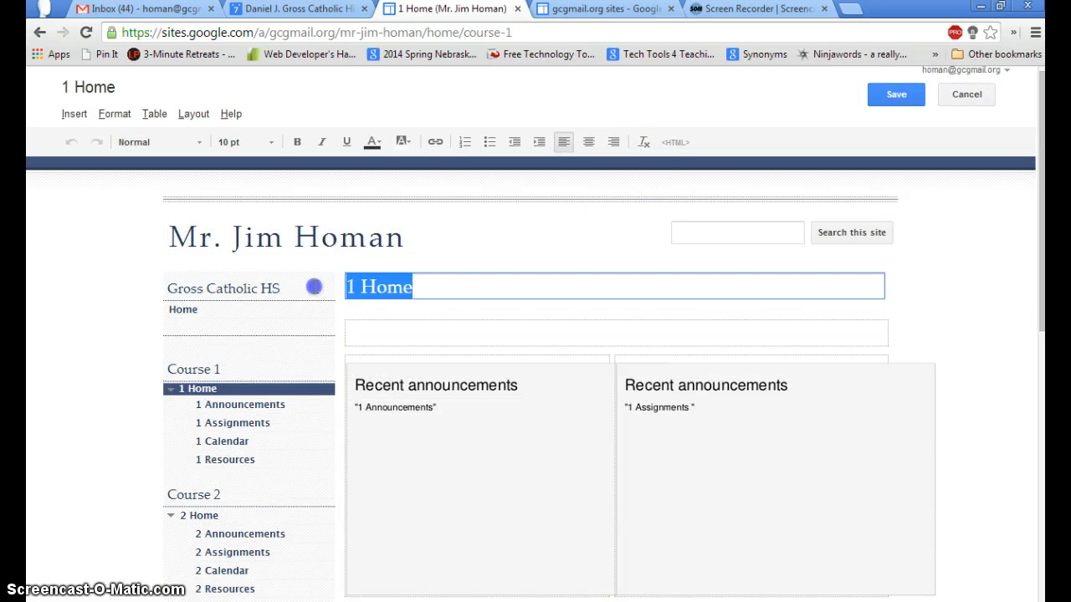
text(Theology)
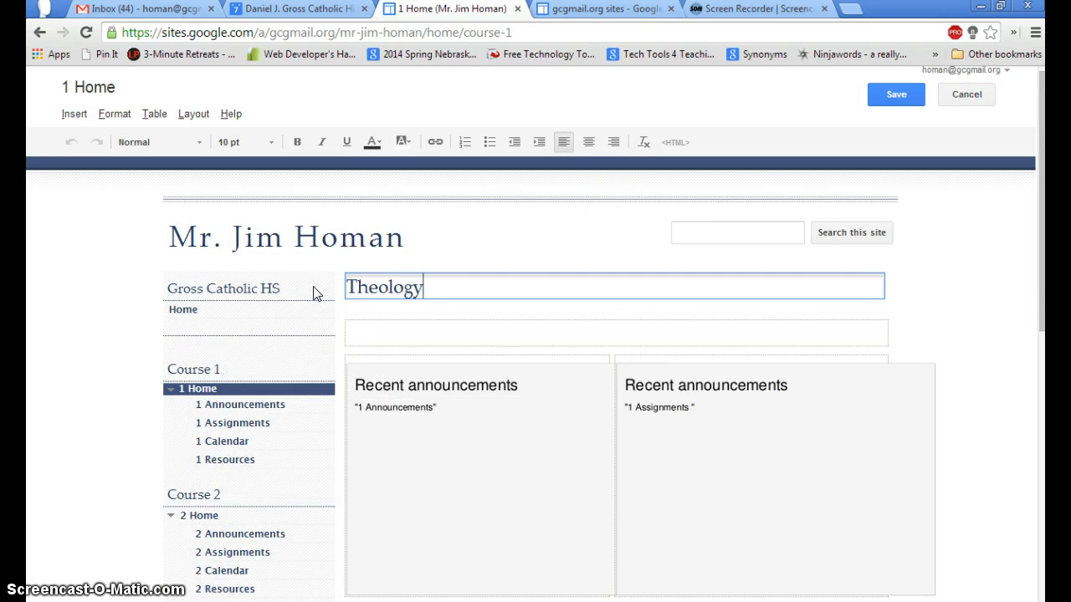
text( 3)
click(892, 87)
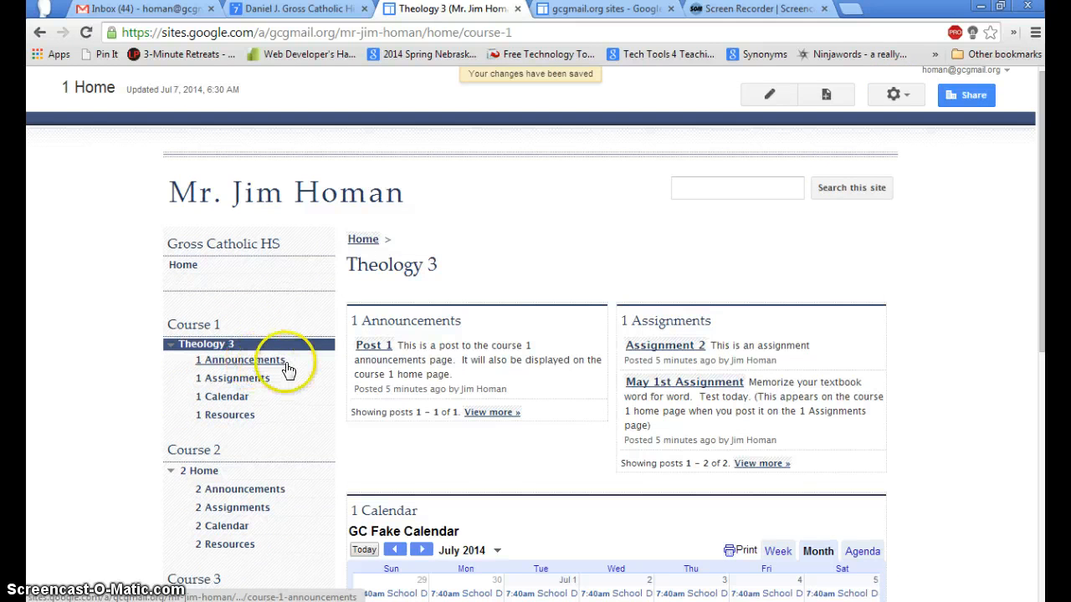
- Rename the 1 Announcements page under Theology 3 as "Theo News" and save the page
click(260, 364)
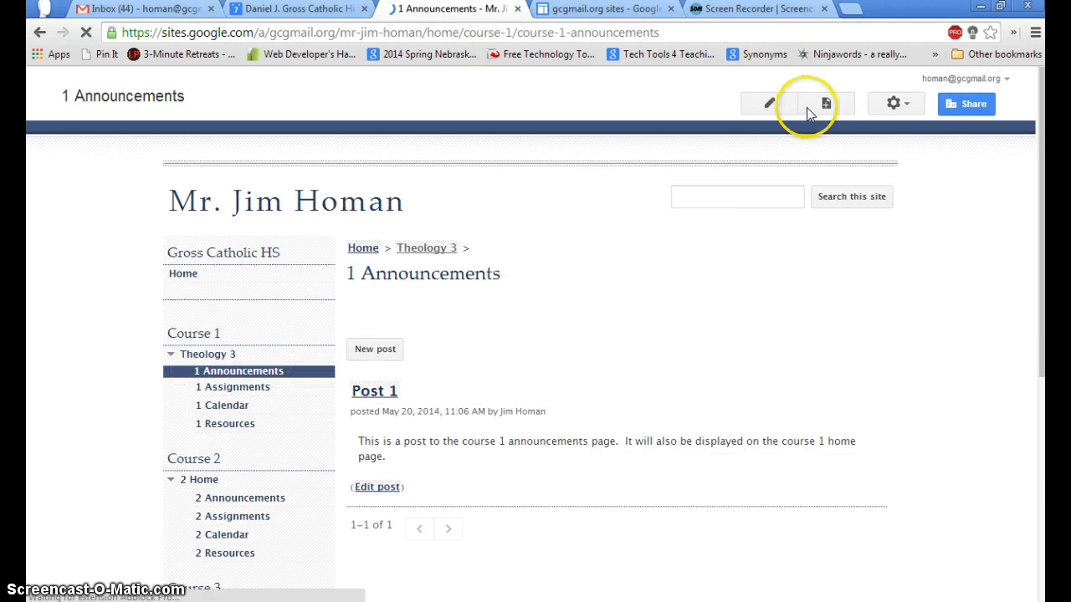
click(776, 104)
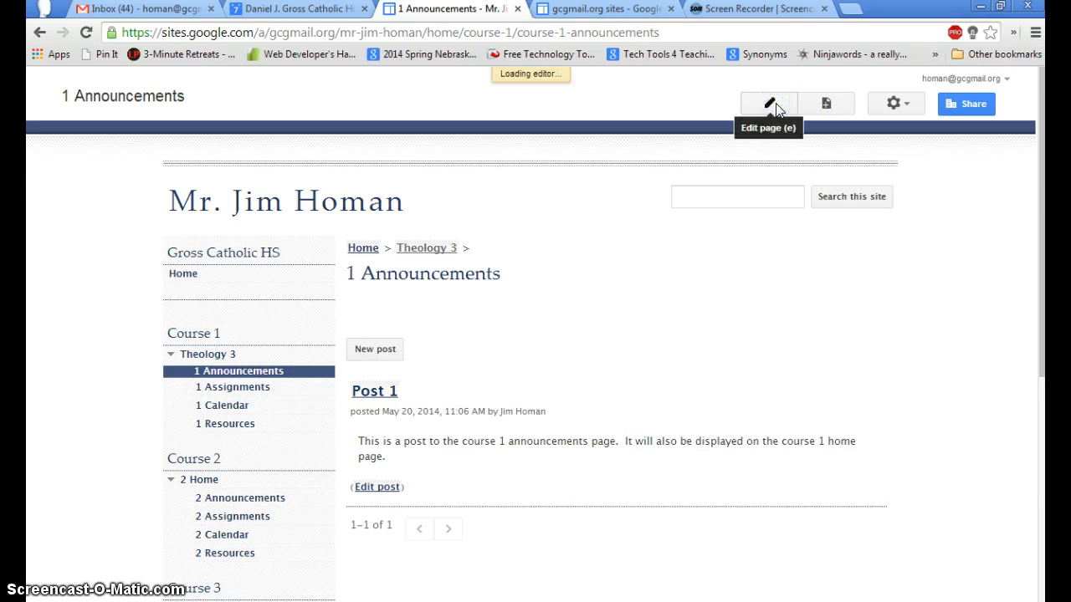
click(517, 297)
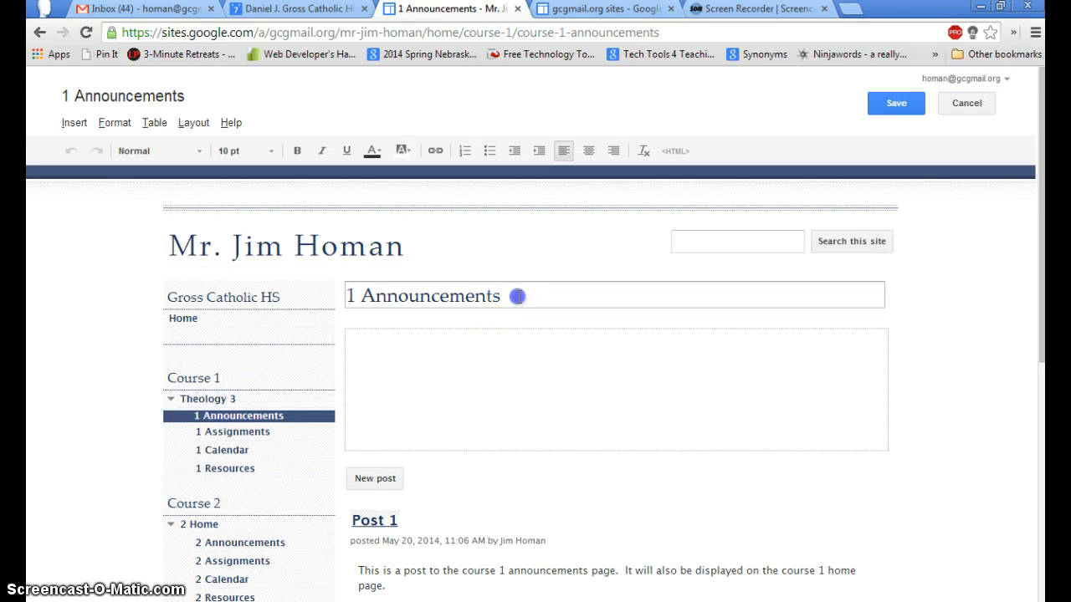
drag(517, 297, 335, 299)
text(T)
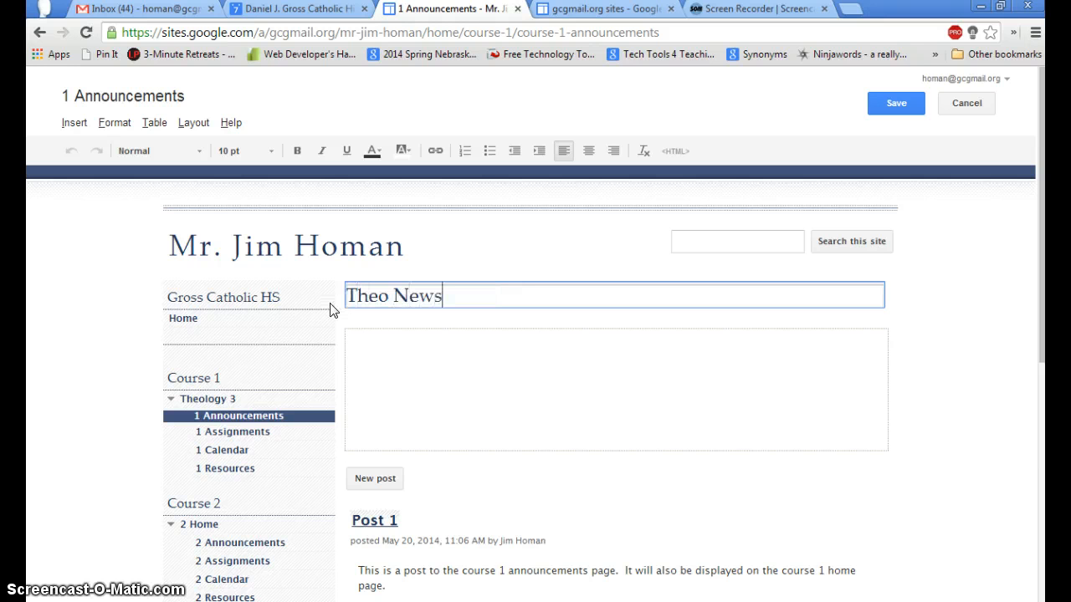
text(heo News)
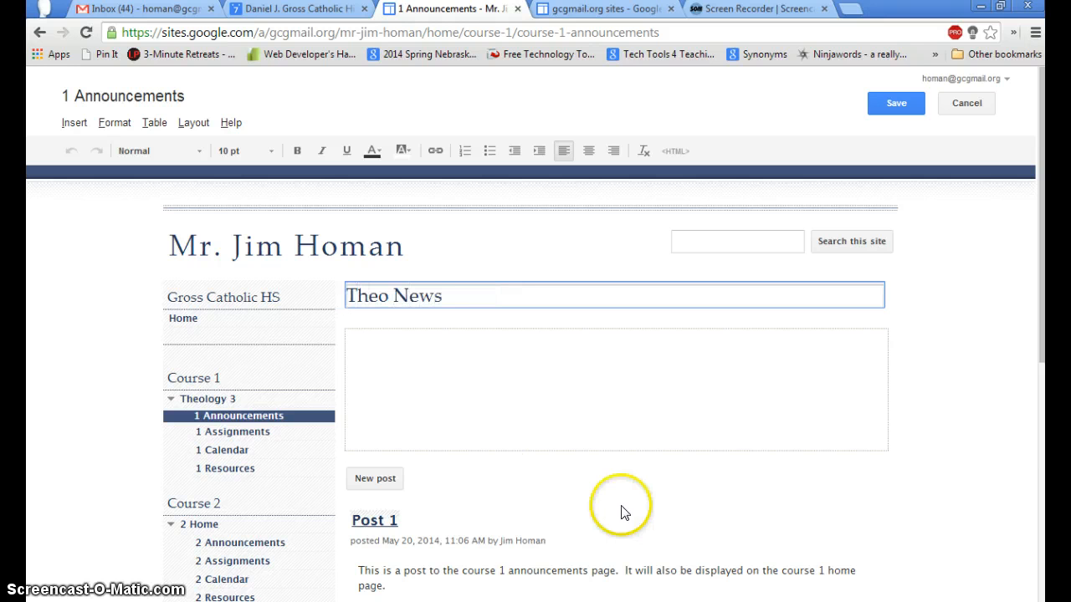
click(885, 101)
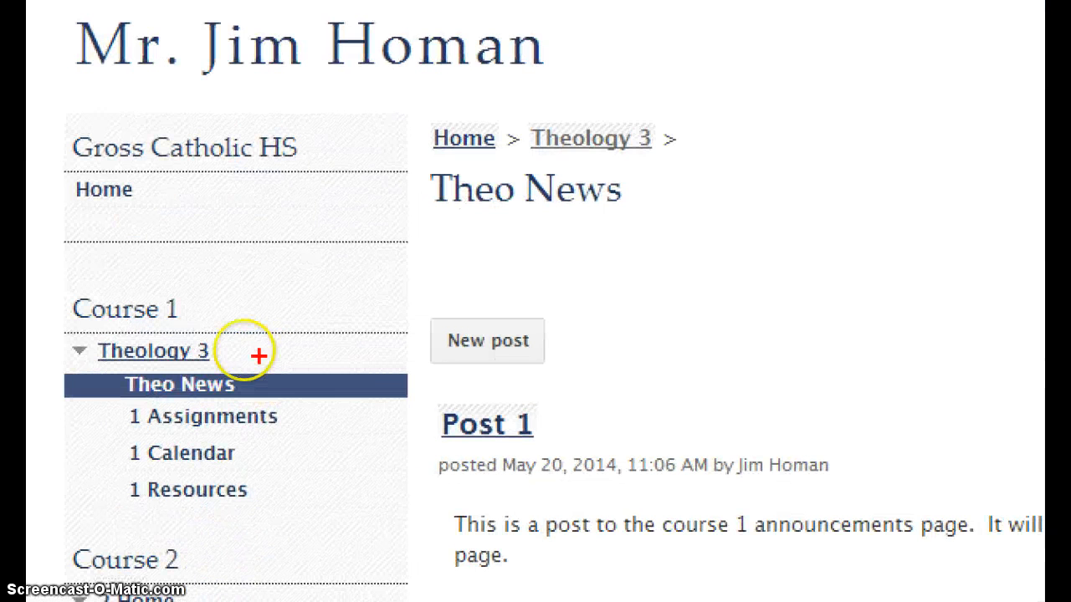
mouse_move(110, 299)
mouse_down()
mouse_move(81, 377)
mouse_move(281, 394)
mouse_move(144, 281)
mouse_up()
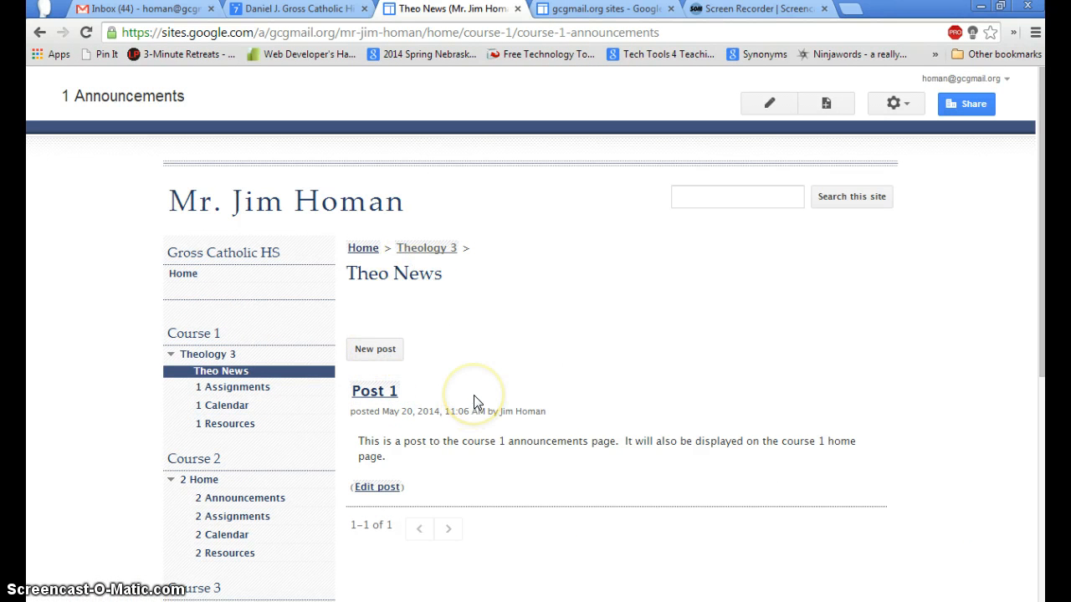
- Add a post titled "New News" with the text "Something in here" to the Theo News page and save it
click(392, 355)
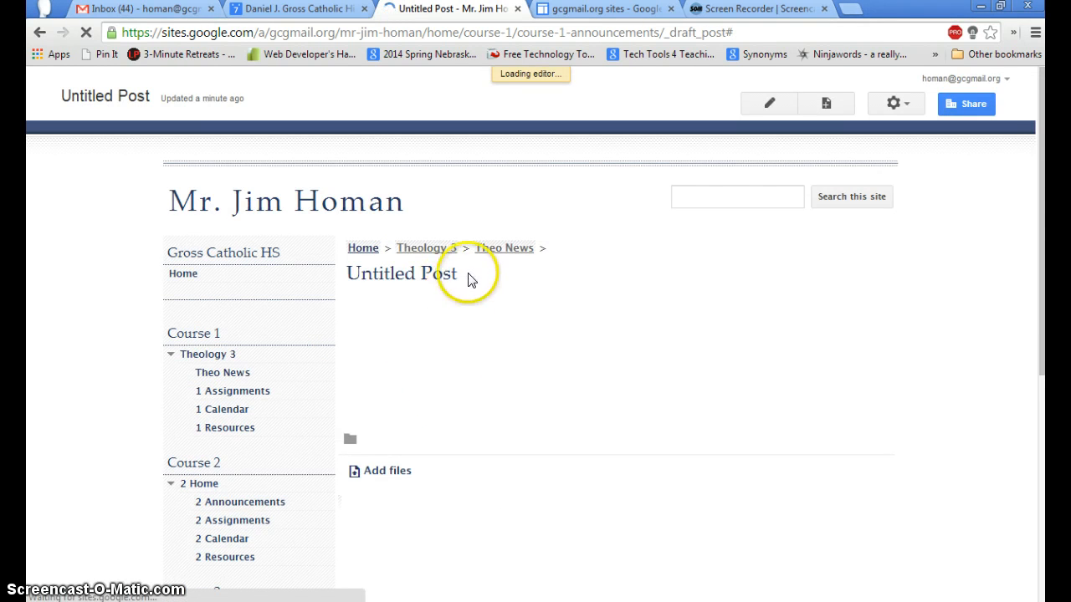
drag(470, 292, 339, 292)
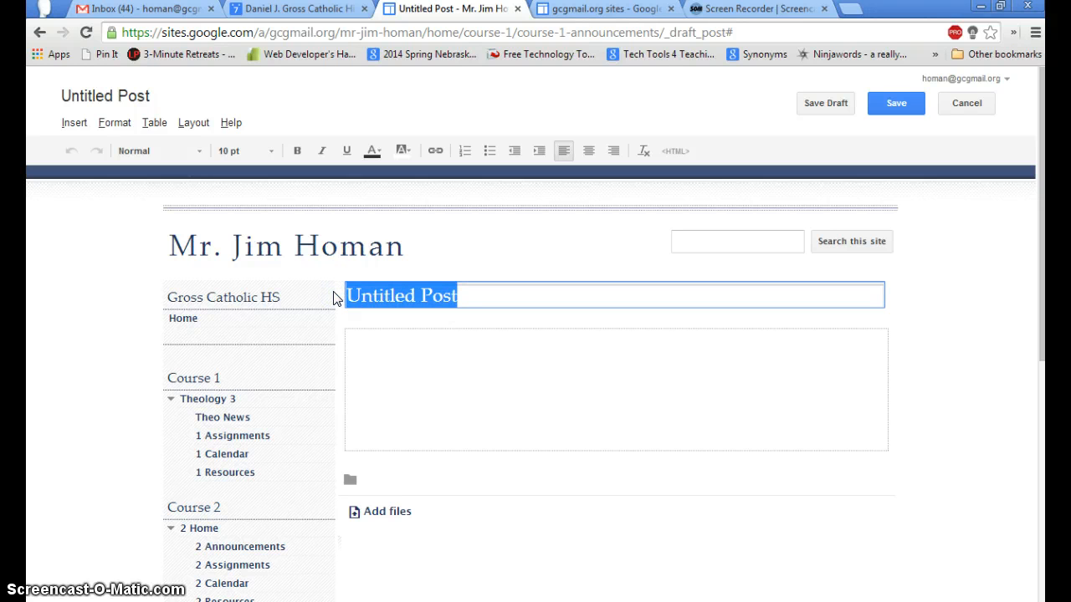
text(New News)
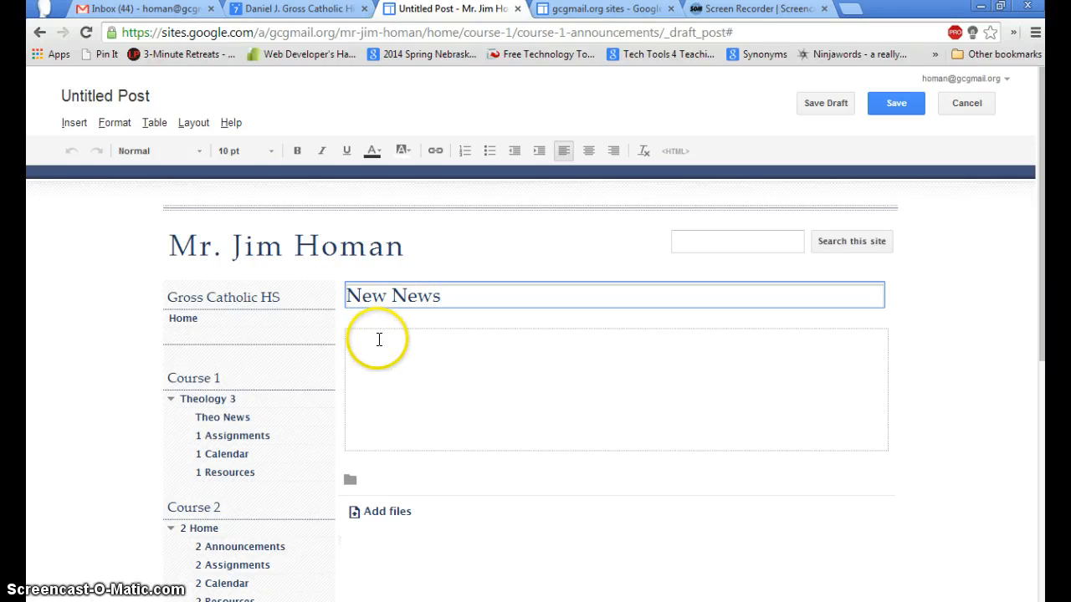
click(379, 338)
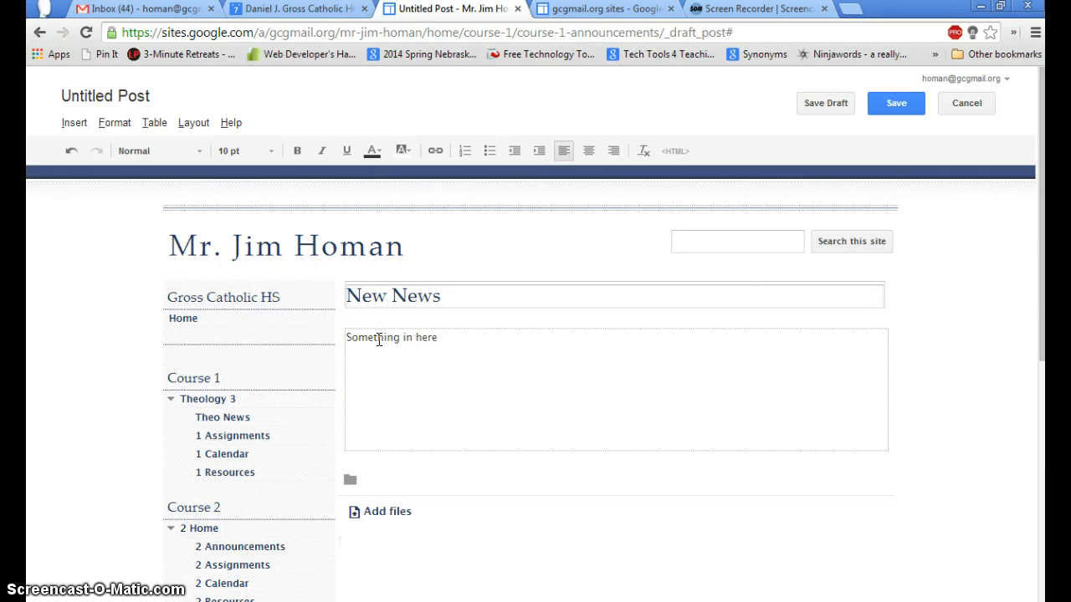
click(894, 104)
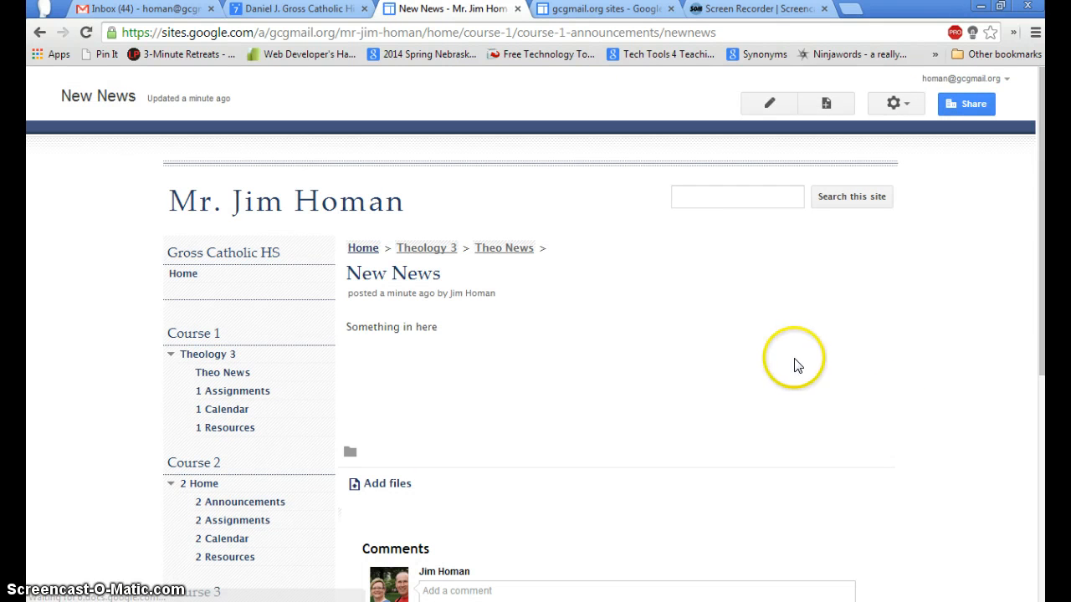
- Open the Theo News page and the Theology 3 home page to check how each lists the New News post
click(244, 394)
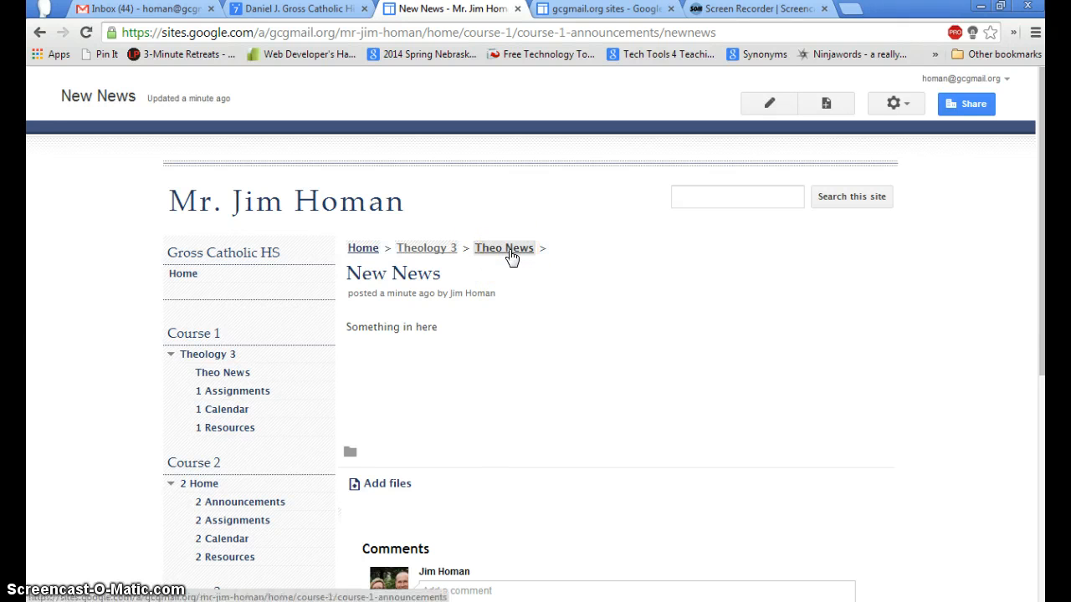
click(512, 311)
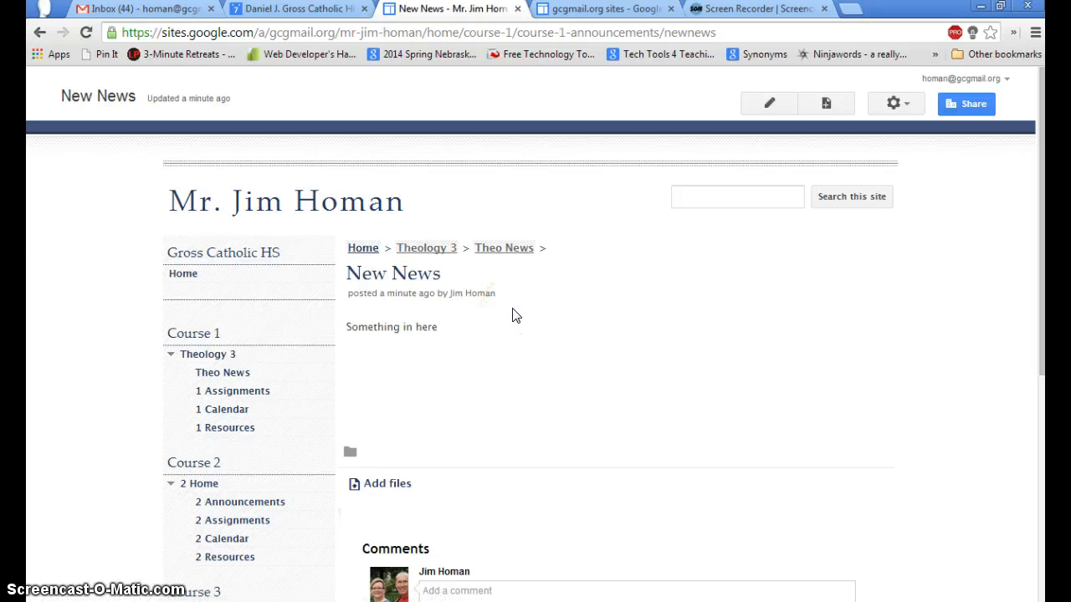
click(238, 375)
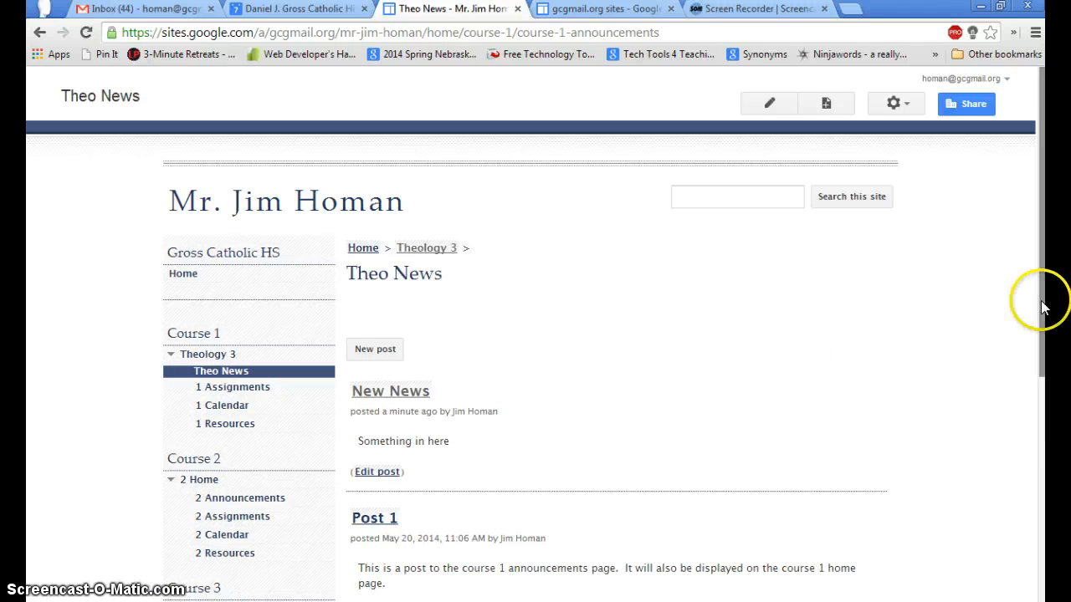
drag(1042, 308, 1040, 392)
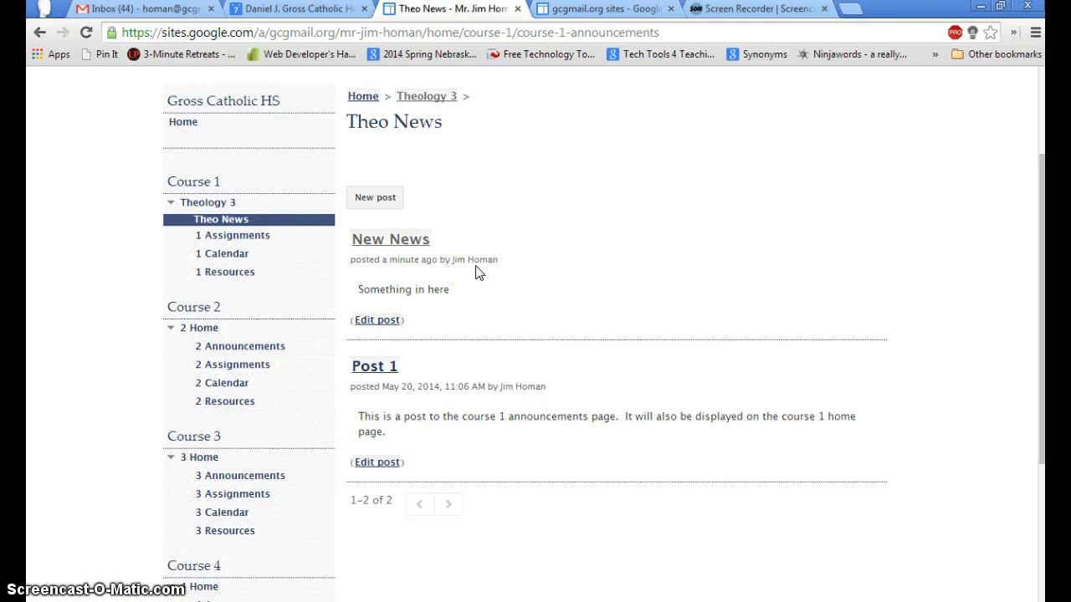
click(215, 204)
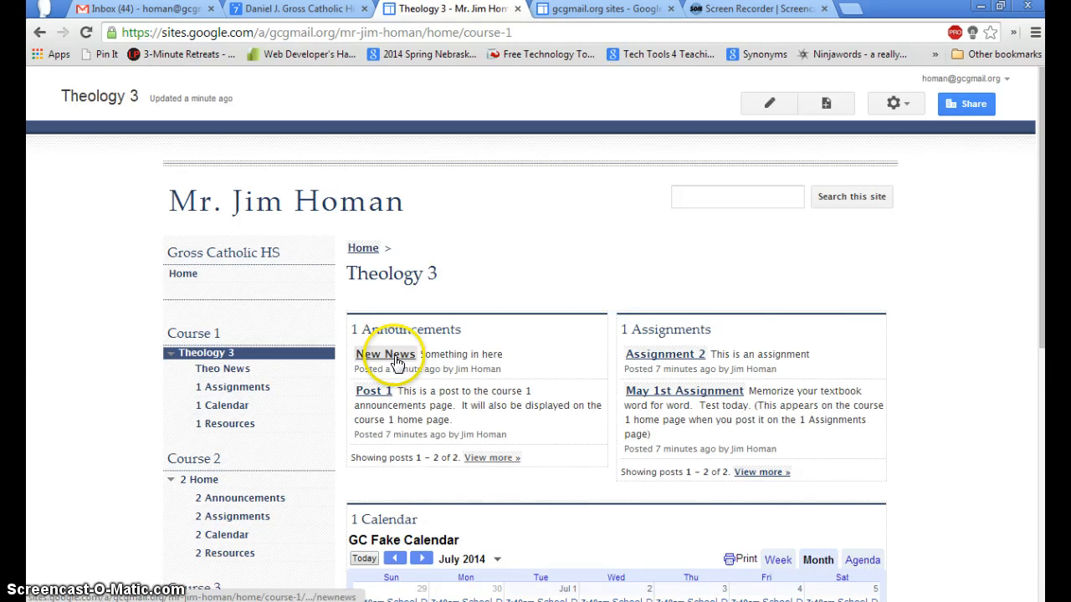
key(ctrl+1)
click(431, 354)
mouse_move(452, 328)
mouse_down()
mouse_move(176, 354)
mouse_move(442, 383)
mouse_move(490, 354)
mouse_move(410, 329)
mouse_up()
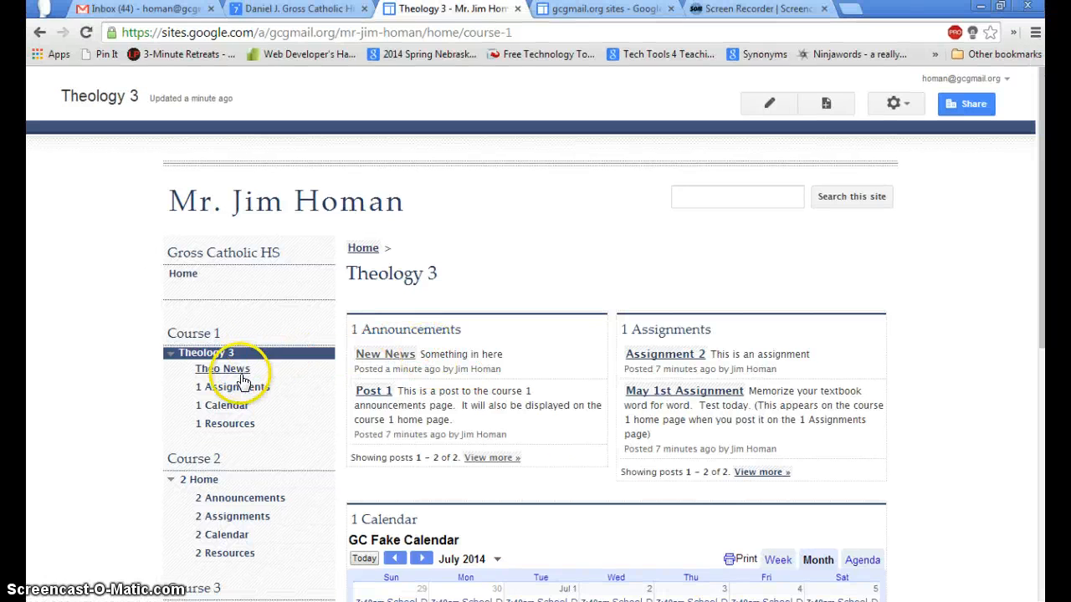
- View the 1 Assignments page under Theology 3 and open the 1 Calendar page for editing
click(237, 390)
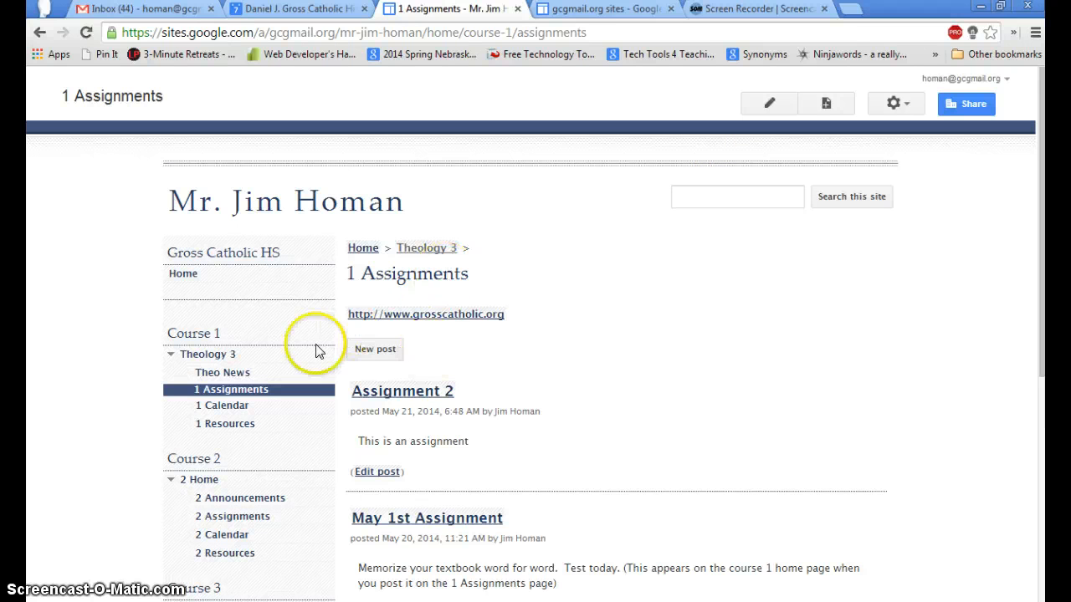
click(228, 407)
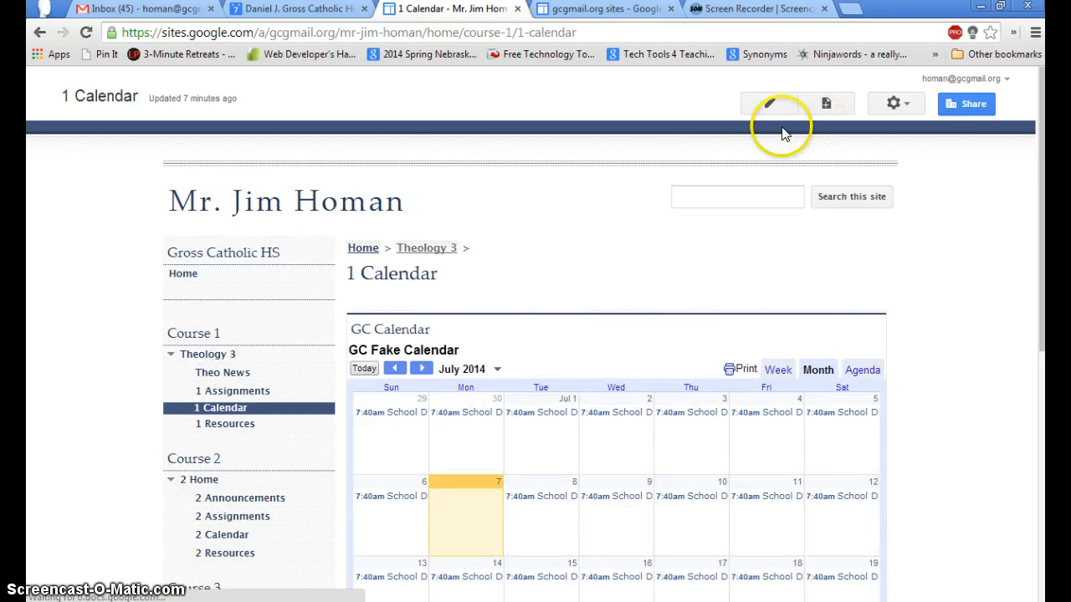
click(772, 104)
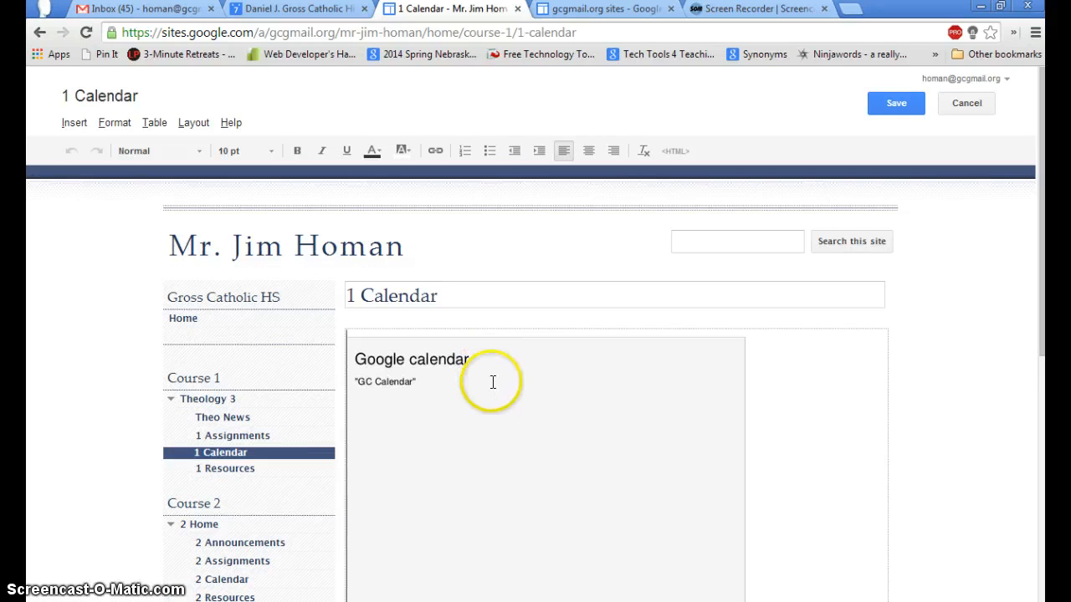
click(830, 372)
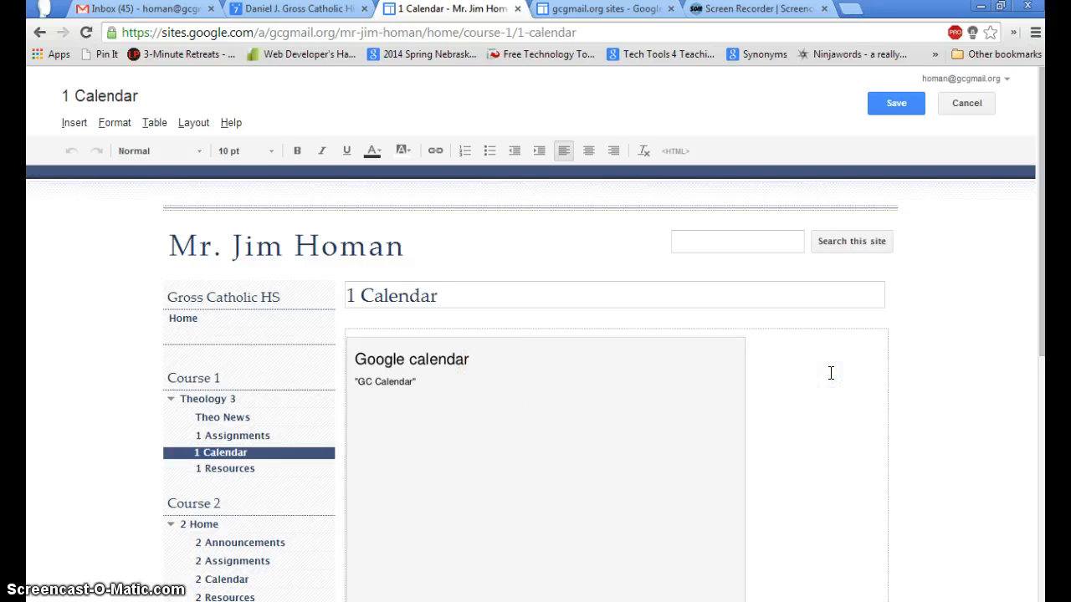
- Examine the featured gadgets available for the 1 Calendar page without adding any, and select the existing GC Calendar gadget
click(74, 122)
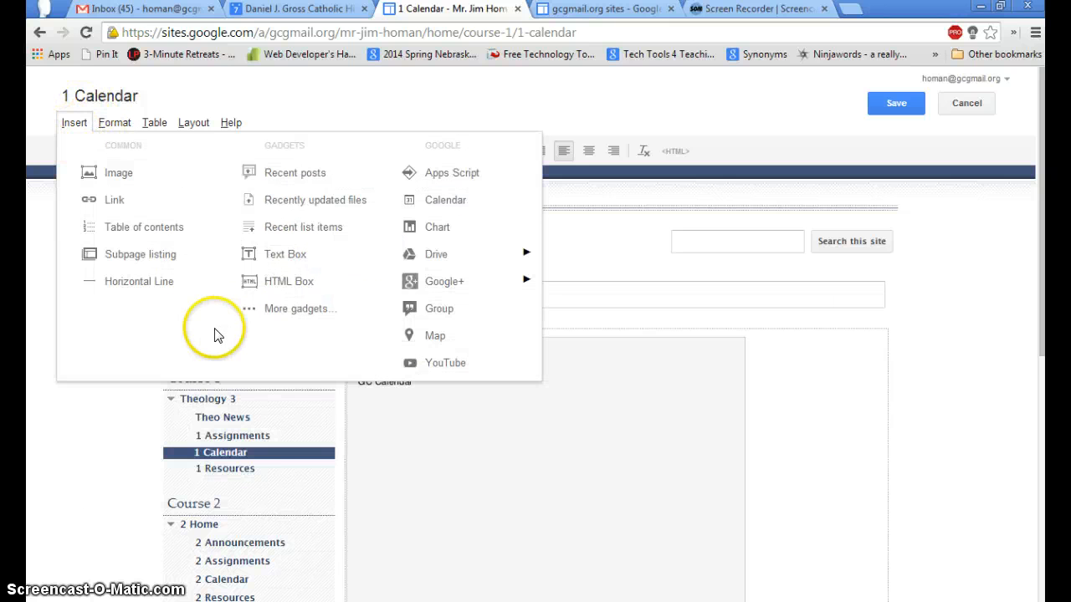
click(285, 311)
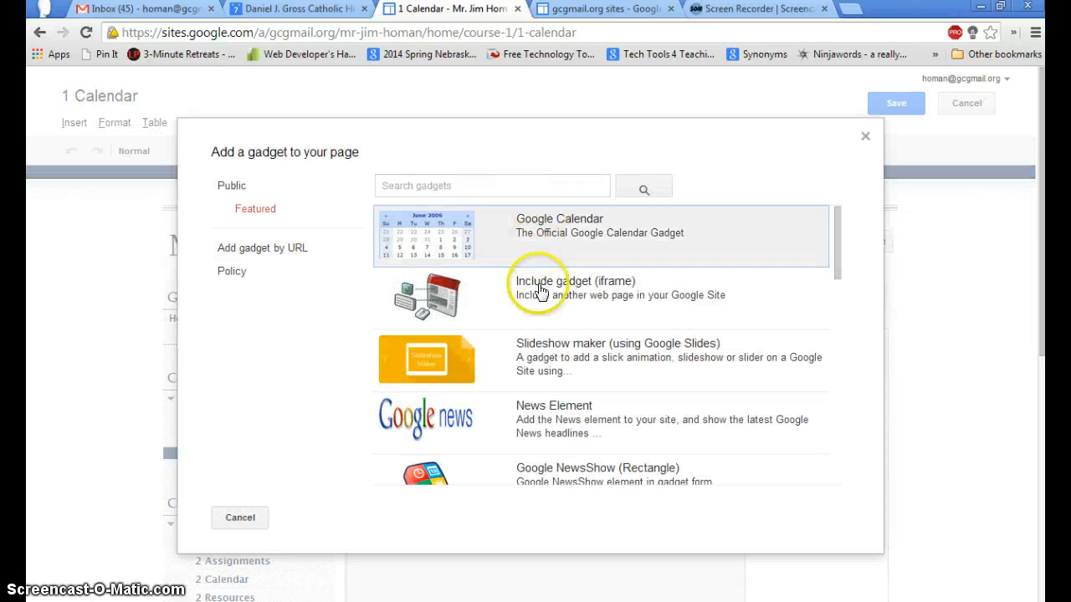
scroll(553, 435, down, 1)
scroll(636, 368, up, 1)
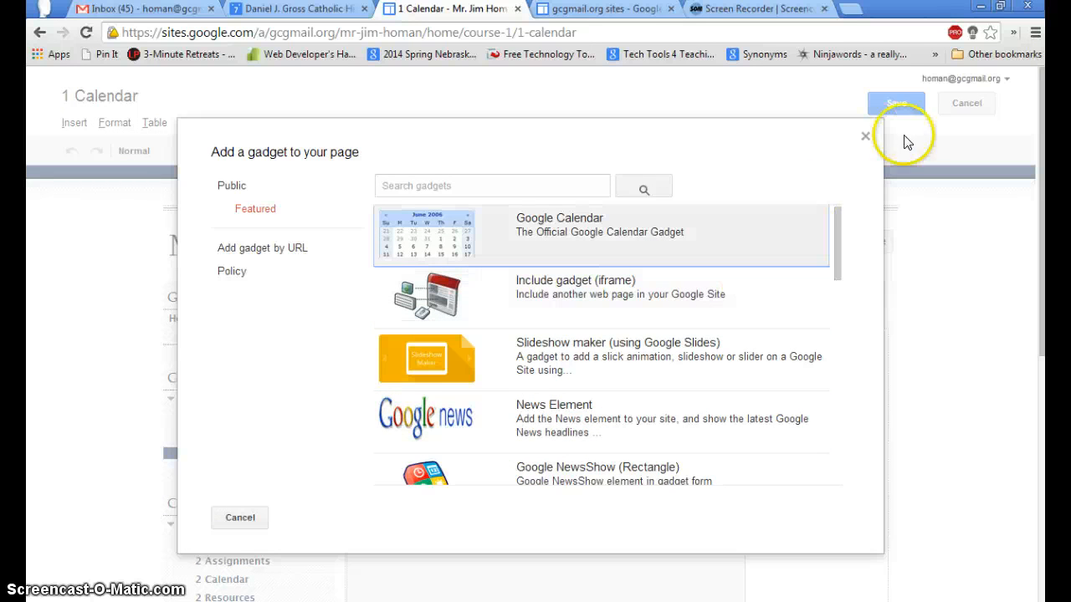
click(865, 136)
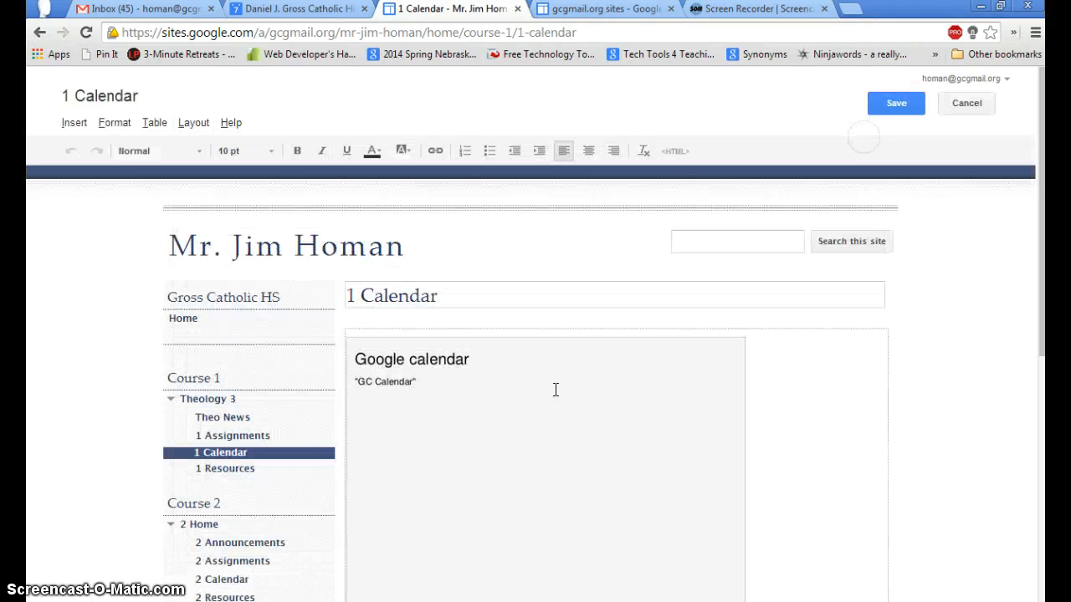
click(505, 416)
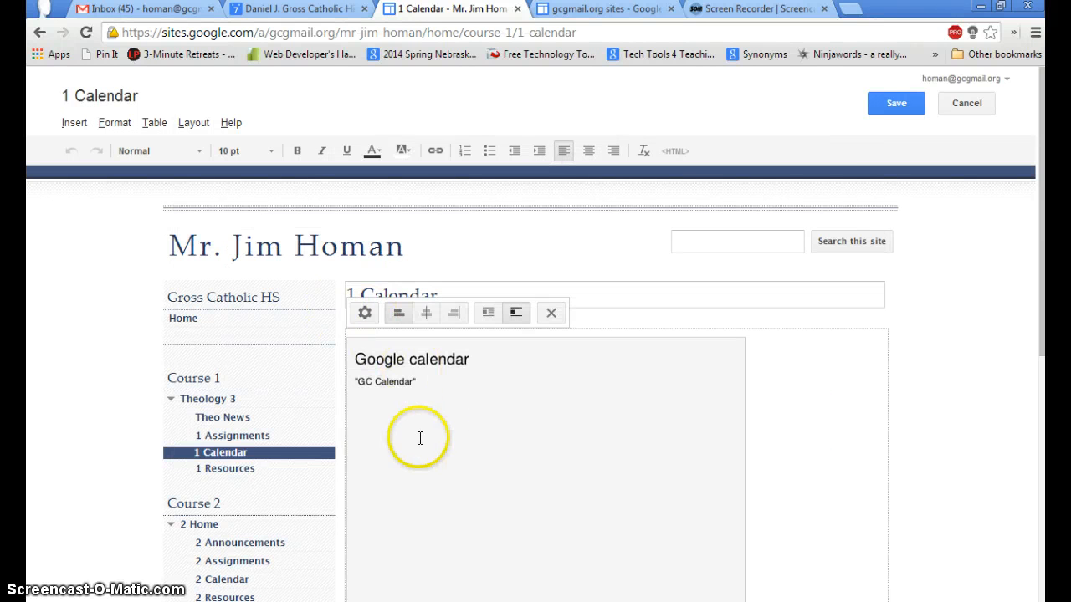
- Check the GC Calendar gadget's properties without changing them, and leave the 1 Calendar page's editing mode without saving
click(365, 315)
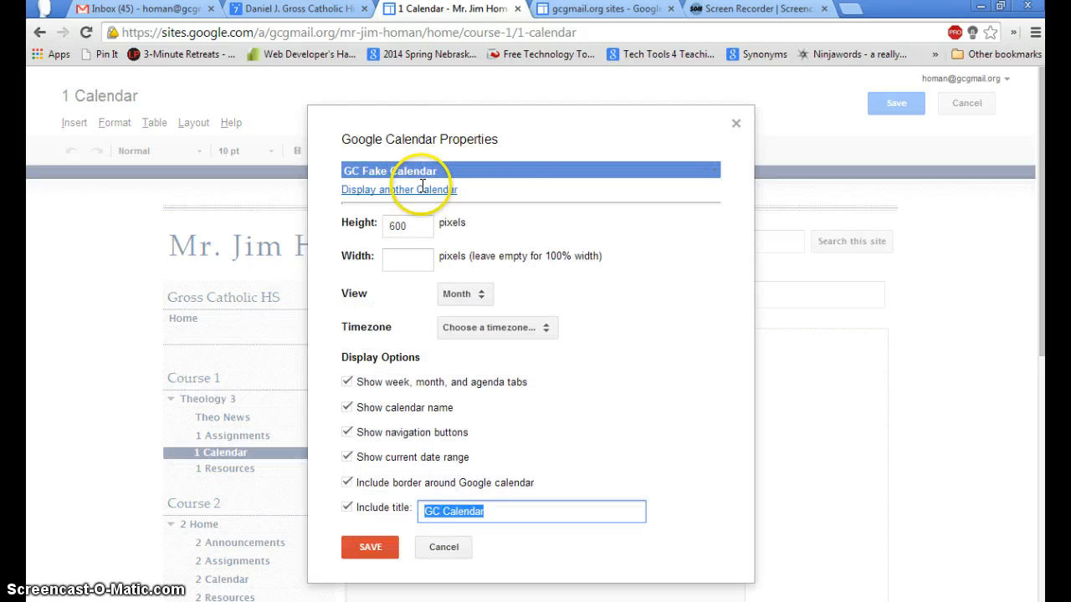
click(736, 123)
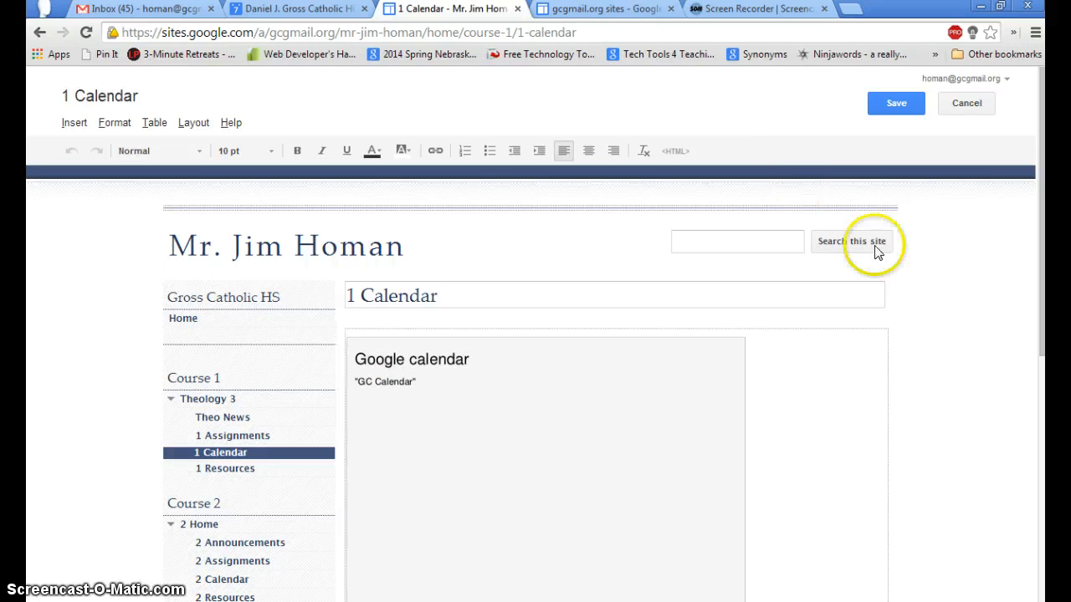
click(974, 104)
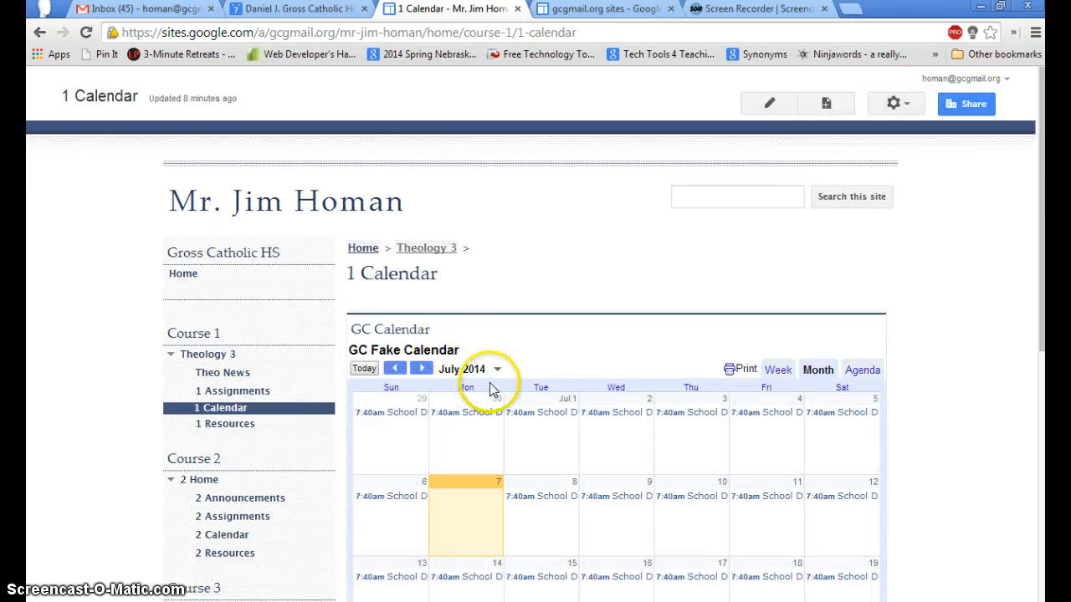
- Upload eucharistic adoration.docx from the Catholic Morality Course folder in Dropbox to the 1 Resources page
click(230, 426)
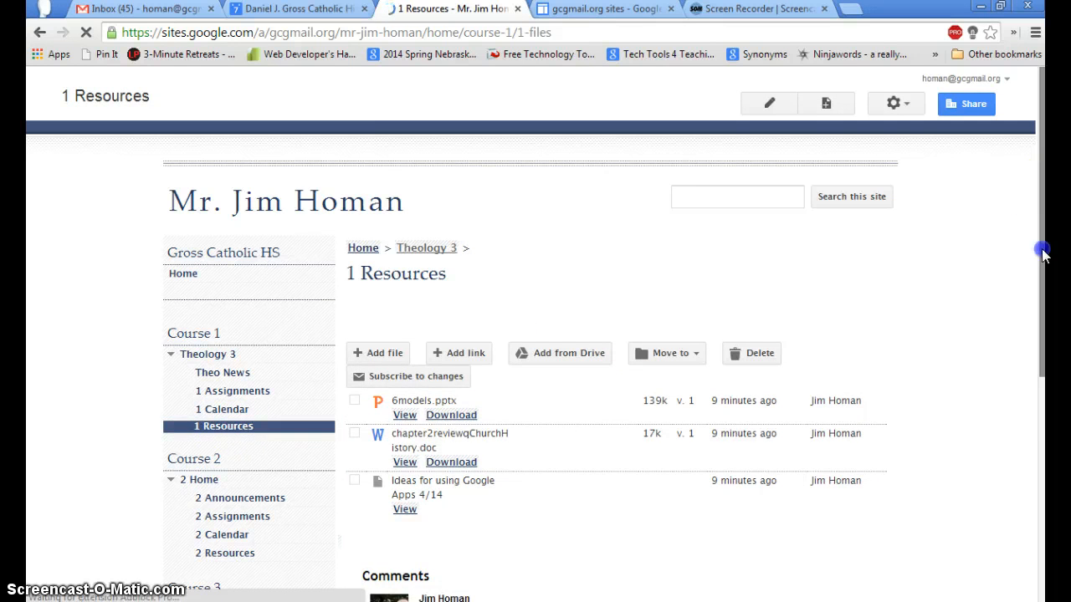
scroll(1042, 255, down, 2)
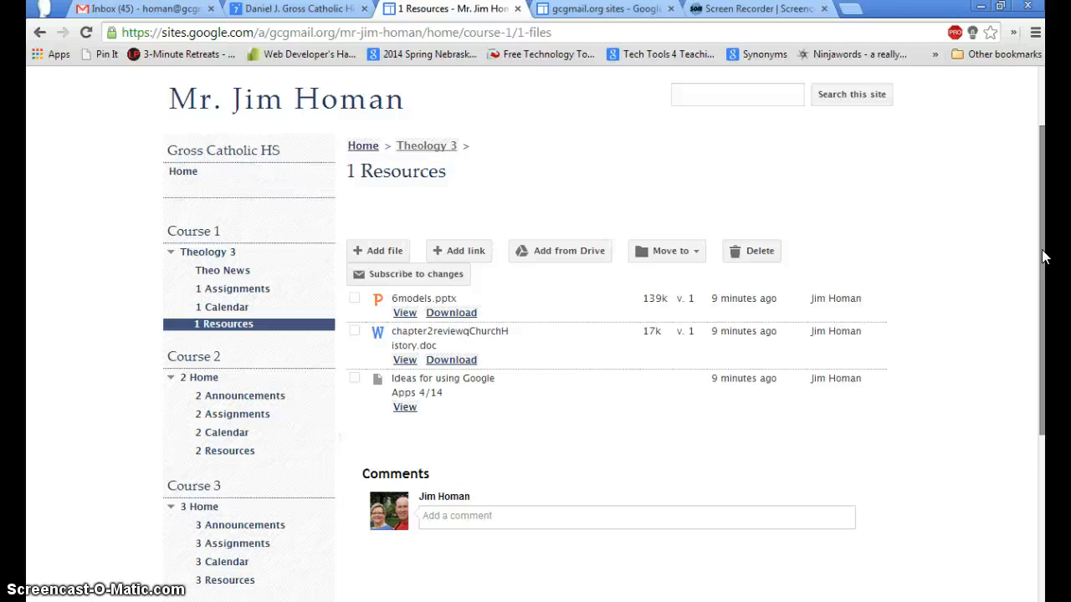
click(394, 252)
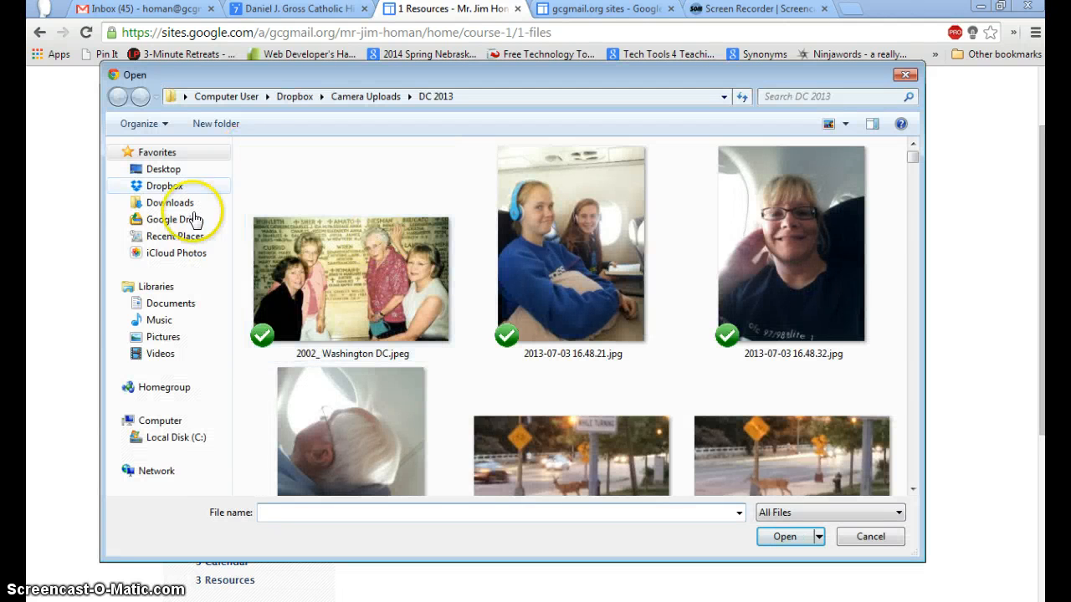
click(172, 186)
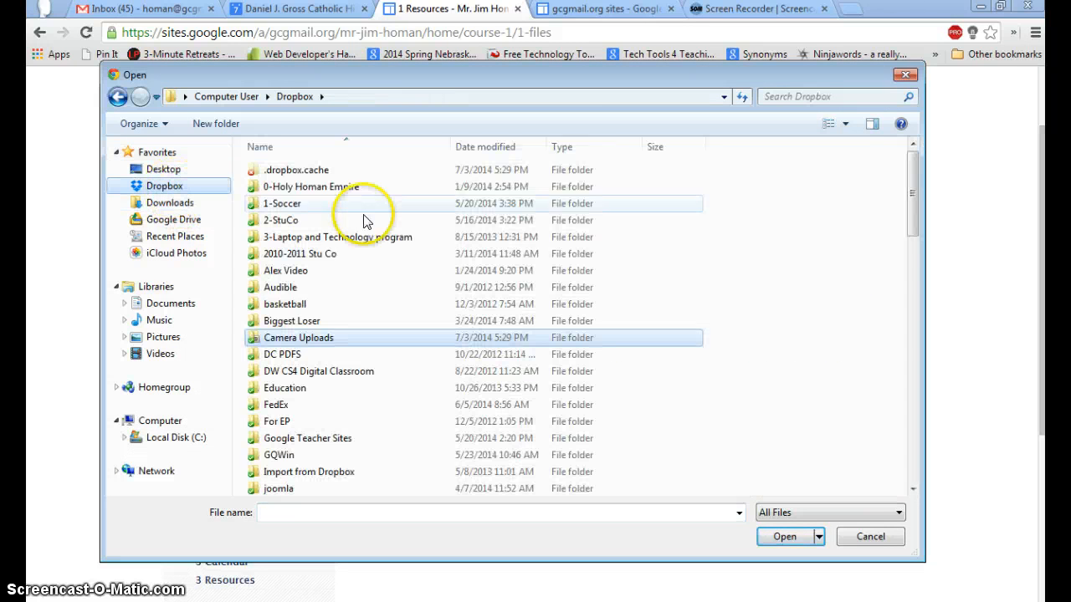
double_click(335, 187)
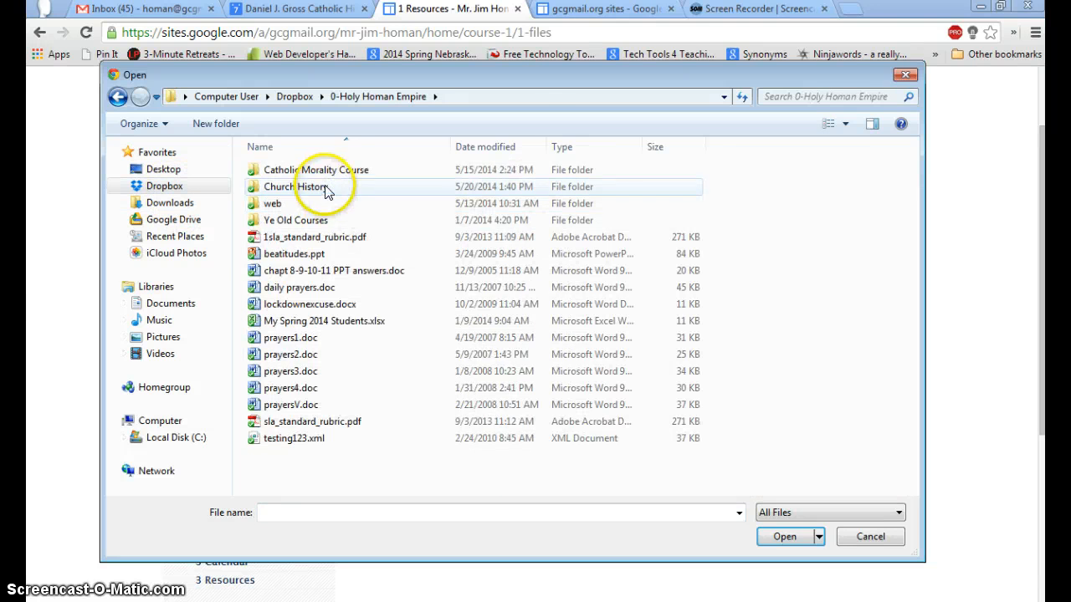
double_click(343, 171)
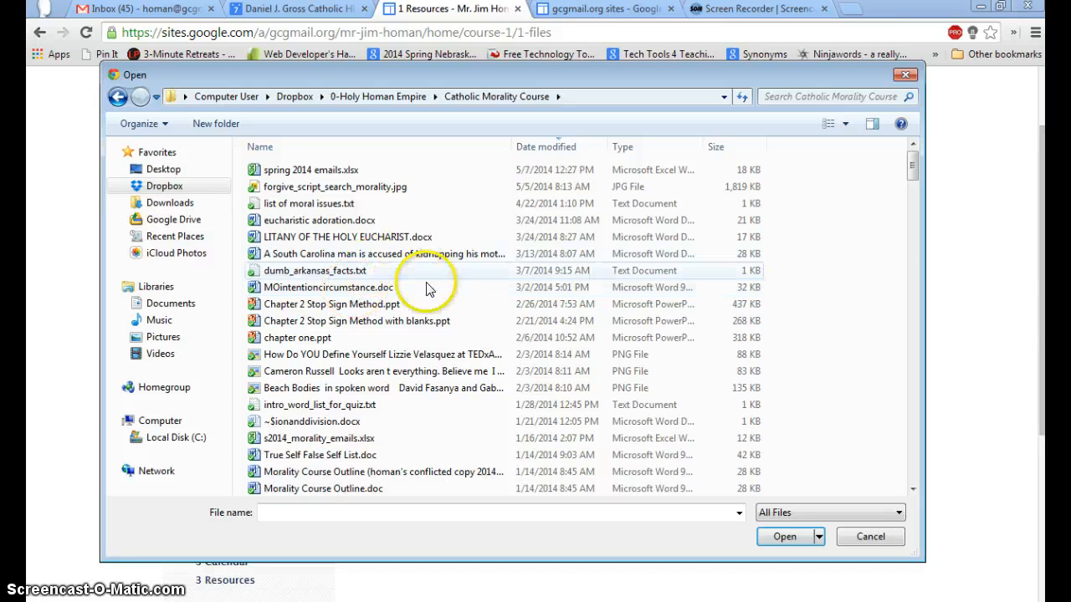
double_click(360, 226)
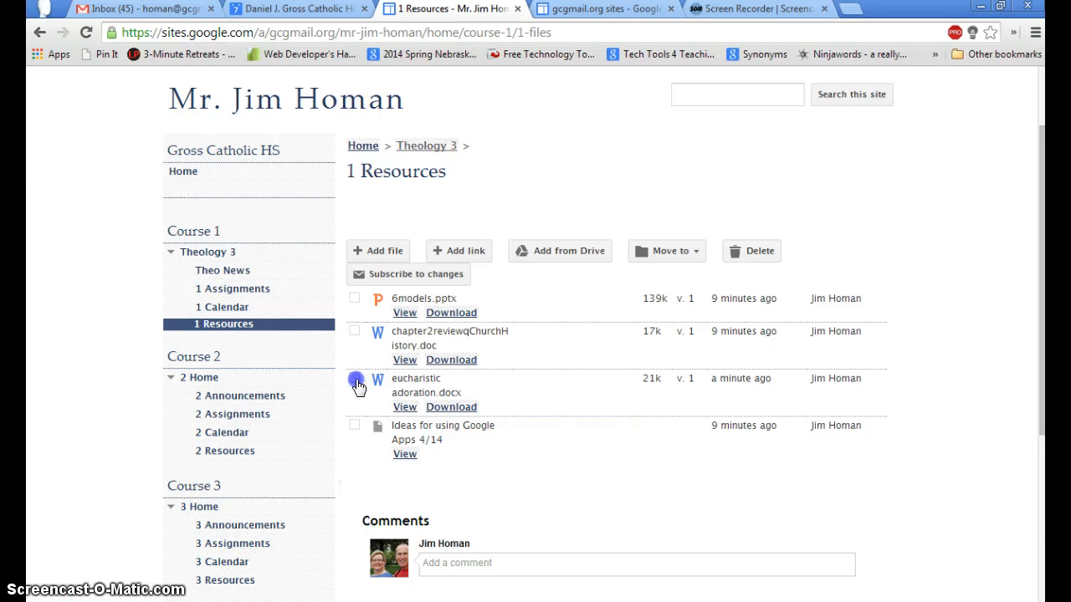
click(475, 256)
click(462, 285)
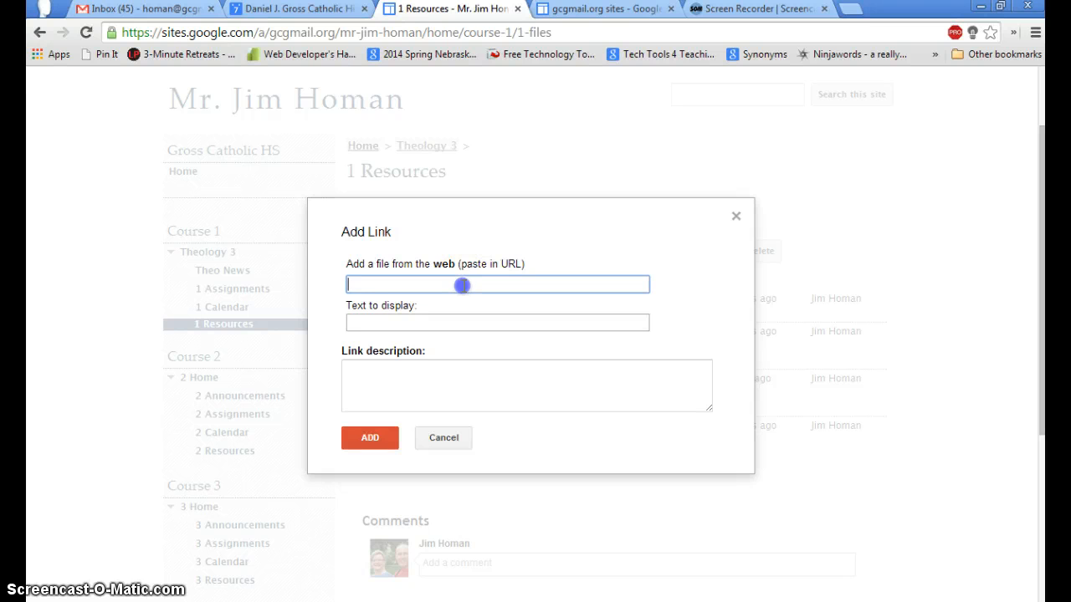
text(w)
key(BackSpace)
key(BackSpace)
key(BackSpace)
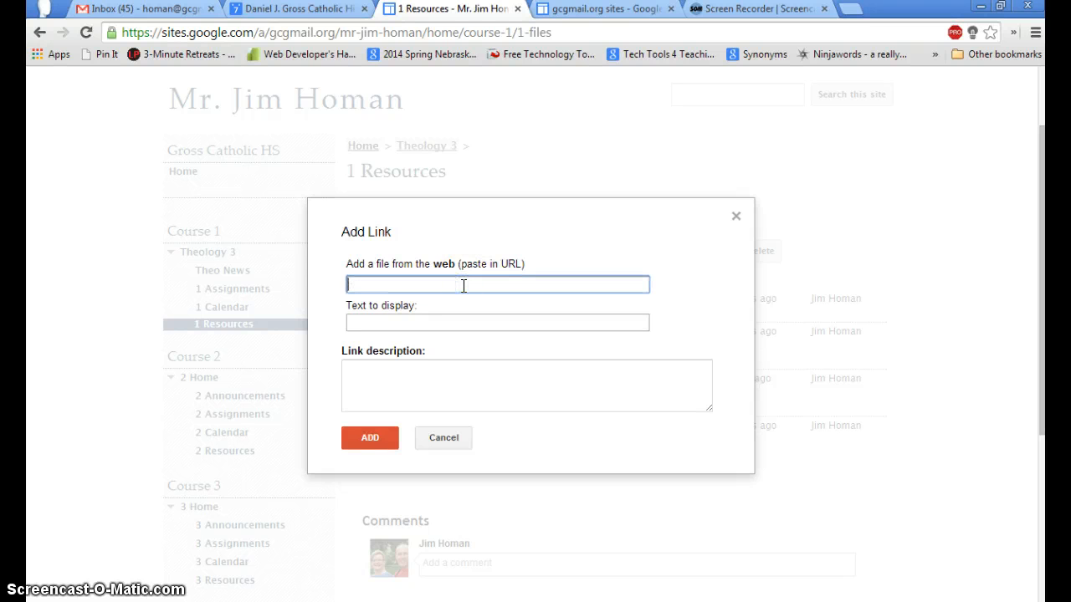
text(hht)
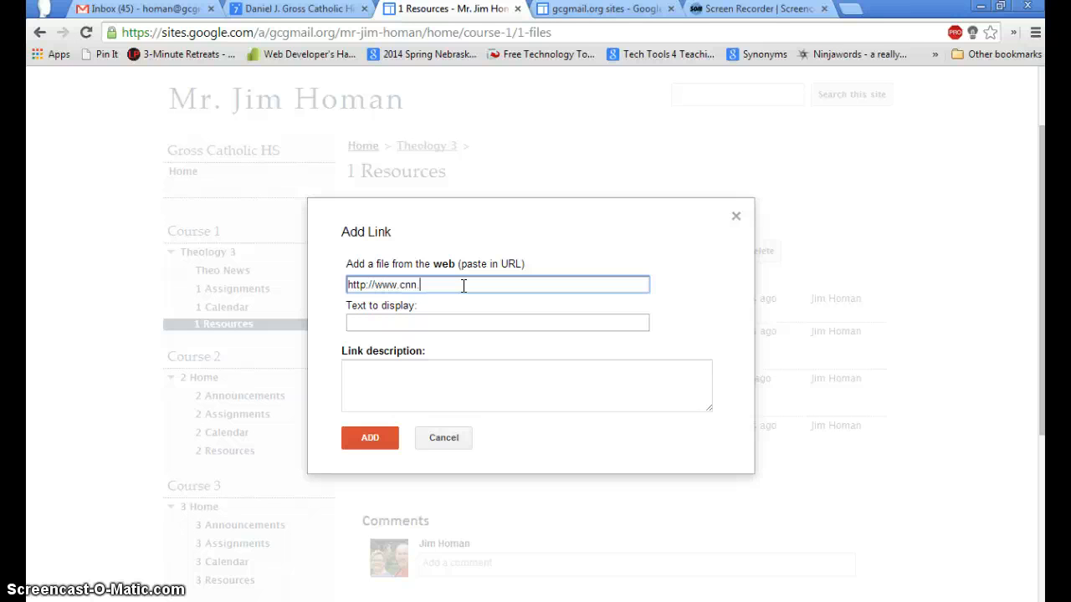
click(443, 322)
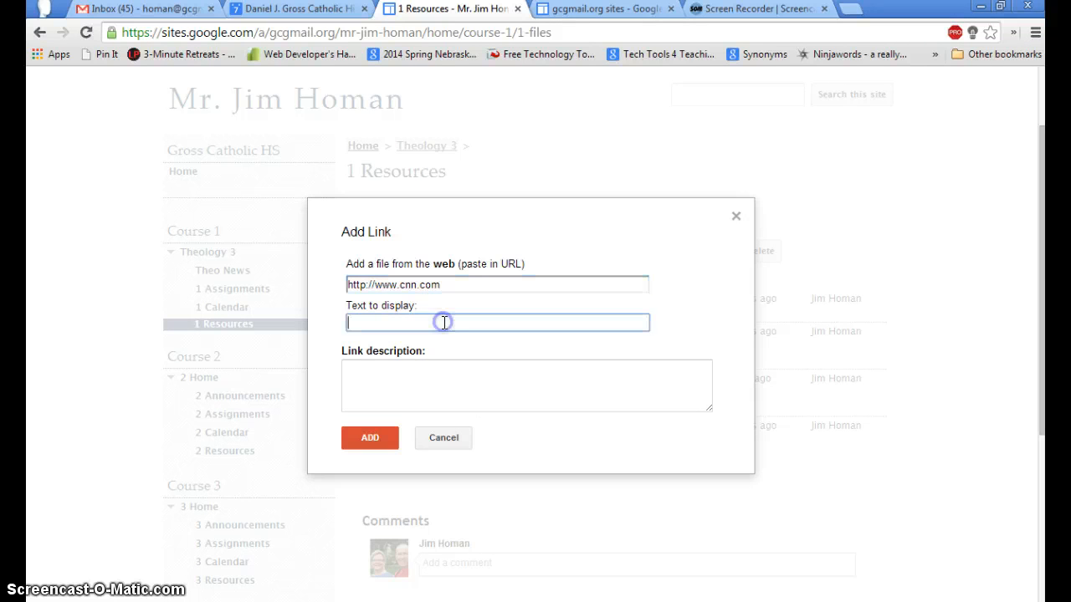
text(CNN)
click(412, 372)
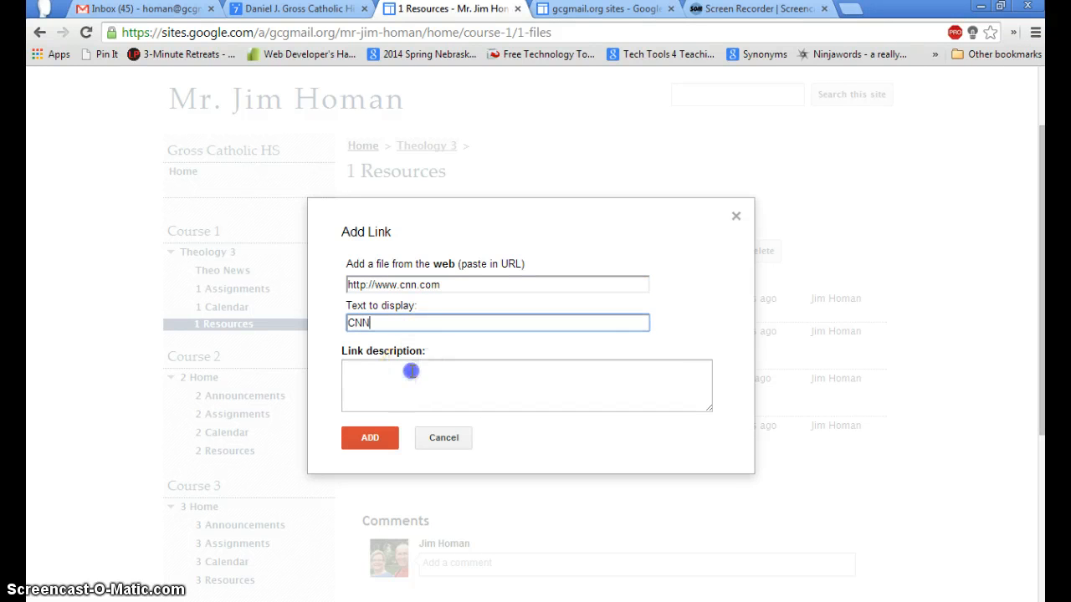
text(This is CNN)
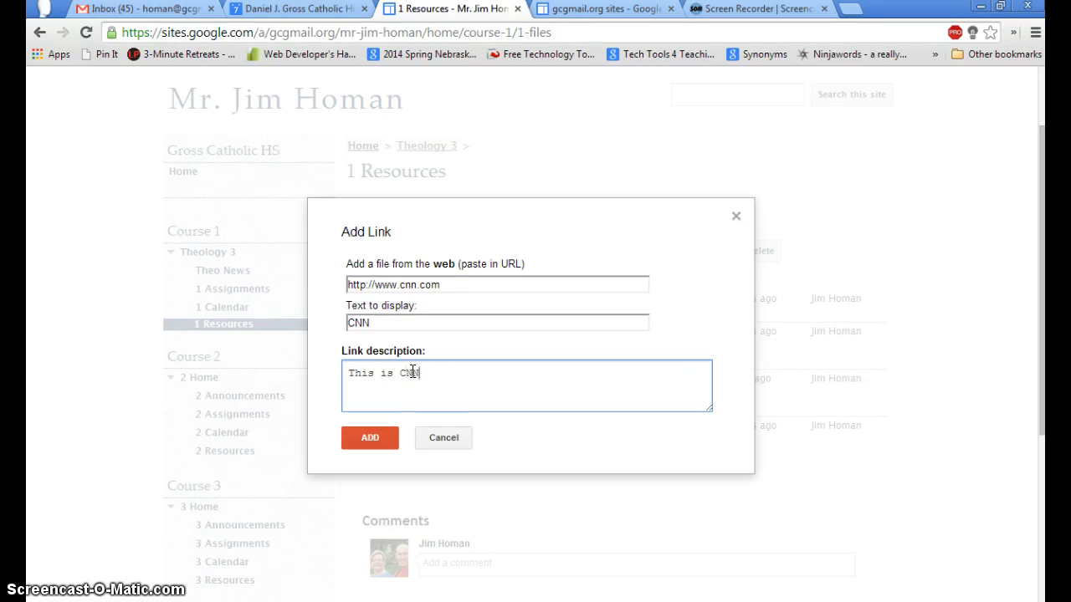
click(383, 443)
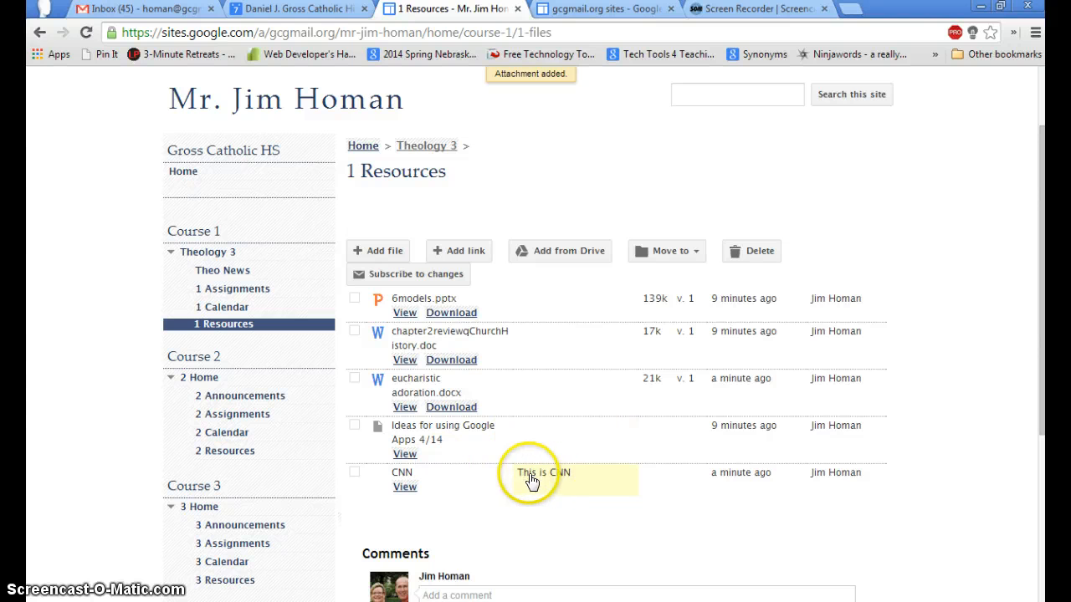
- Add the "60 Chrome Apps & Extensions" presentation from Google Drive to the 1 Resources page
click(575, 253)
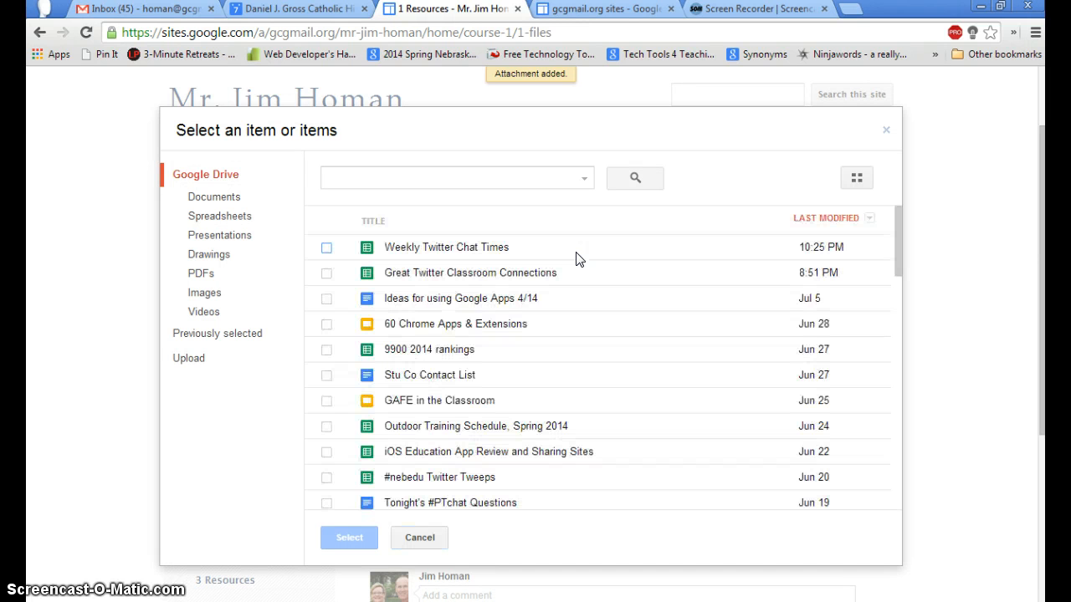
click(449, 330)
click(346, 535)
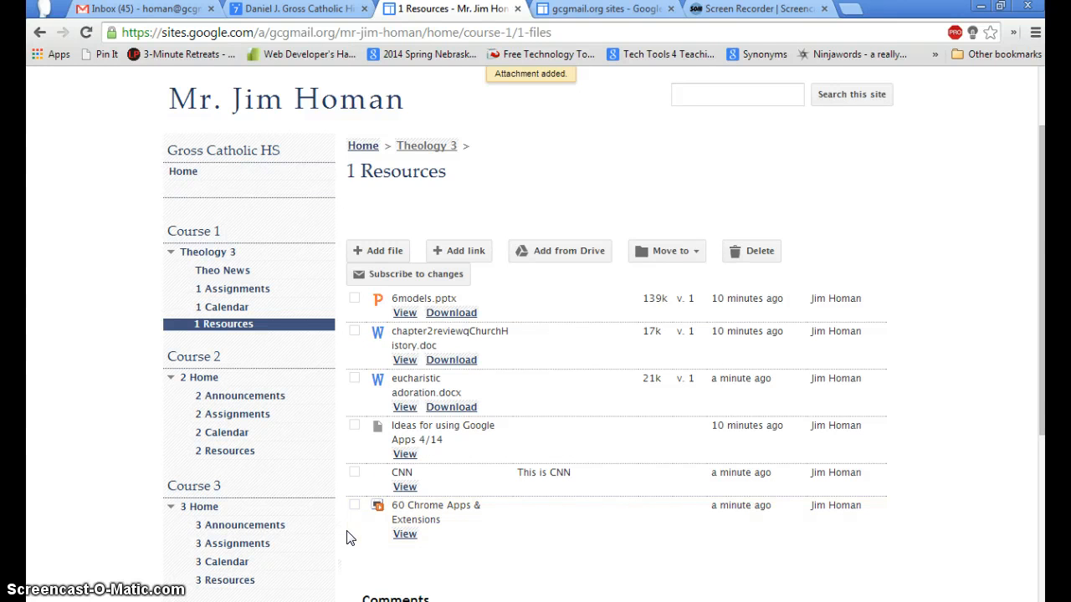
- Check the folder options for moving files on the 1 Resources page and review the rest of the page
click(688, 253)
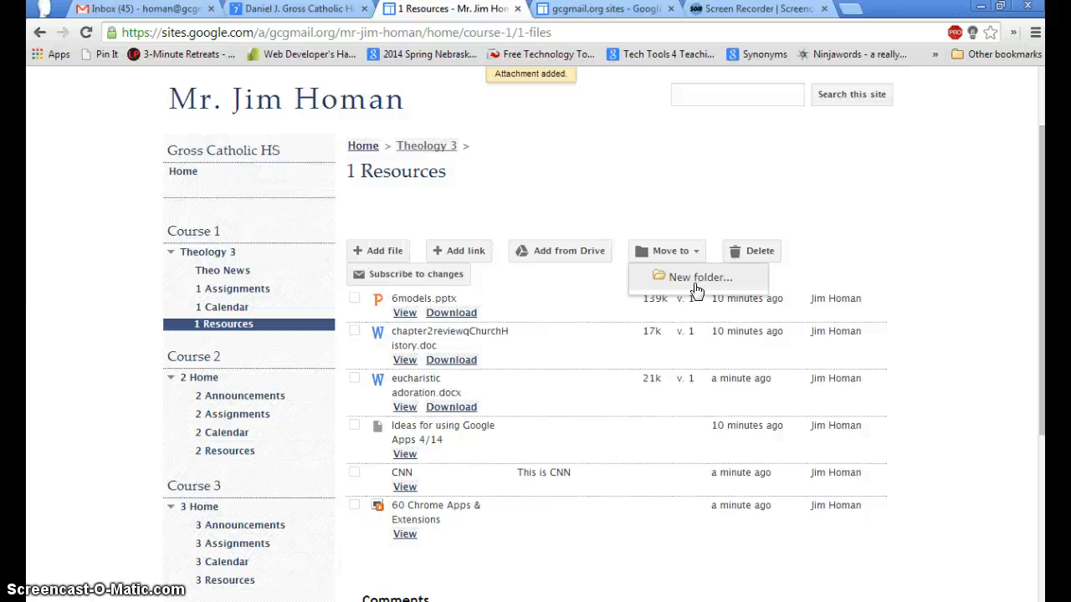
click(1040, 240)
drag(1041, 243, 1045, 316)
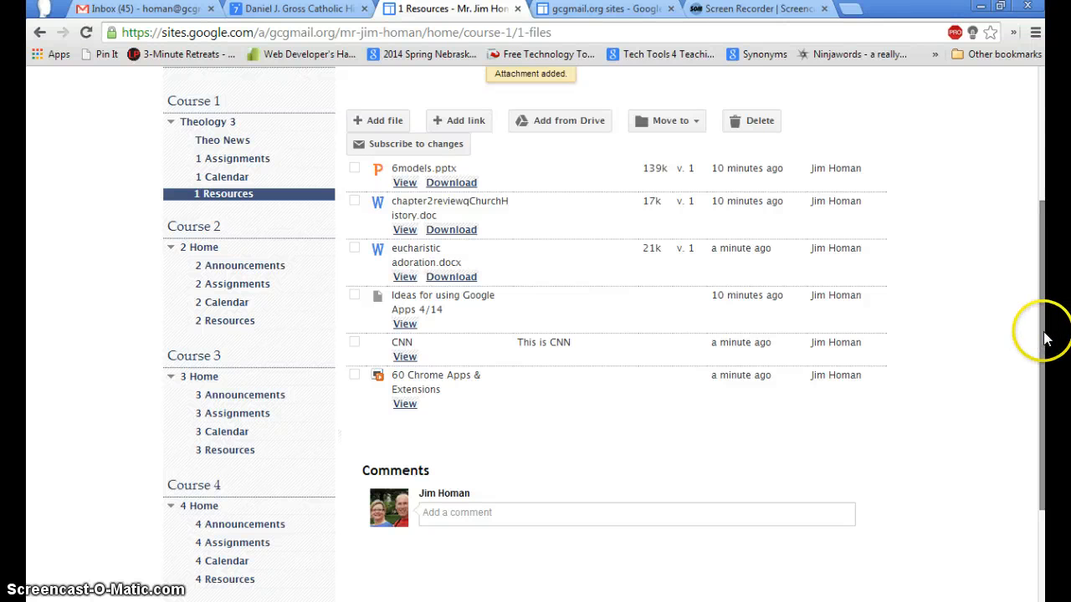
drag(1046, 321, 1045, 187)
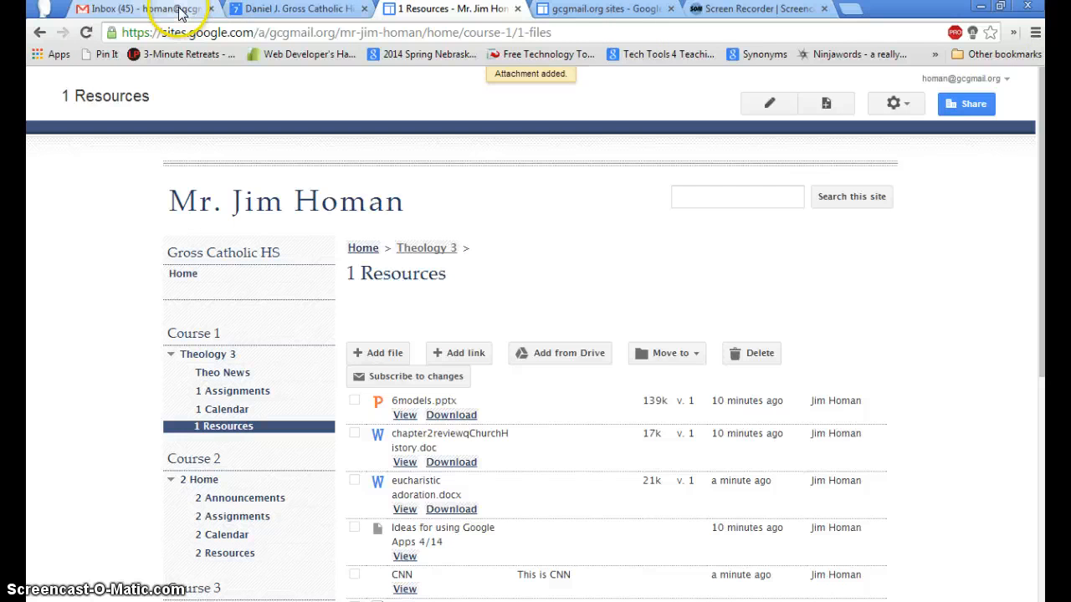
- Open Google Sites from Gmail, search for "GC Teacher", and open the GC Teacher Units template site
click(150, 9)
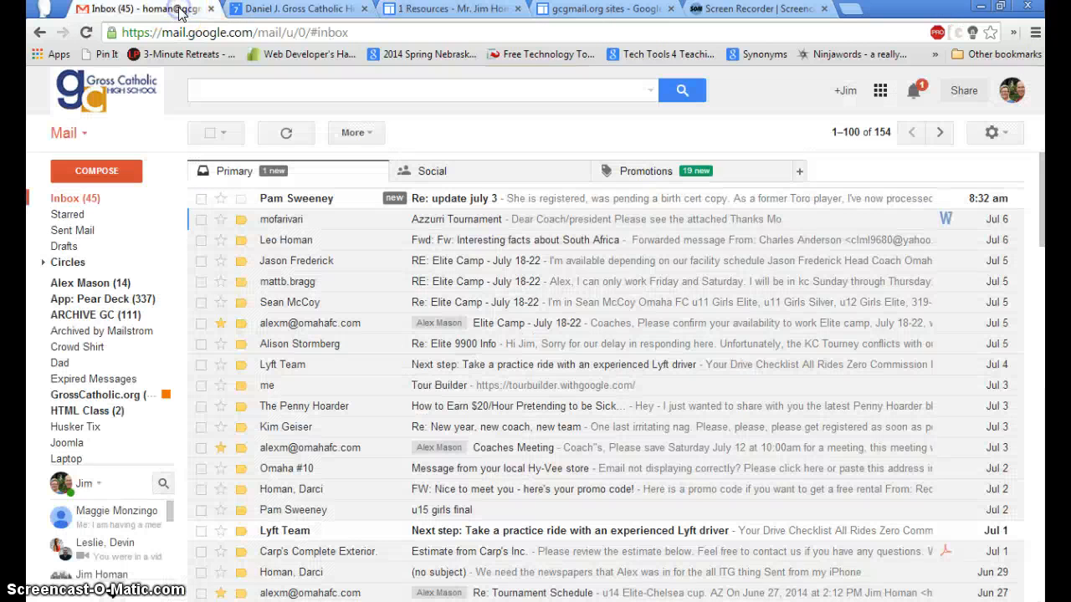
click(880, 92)
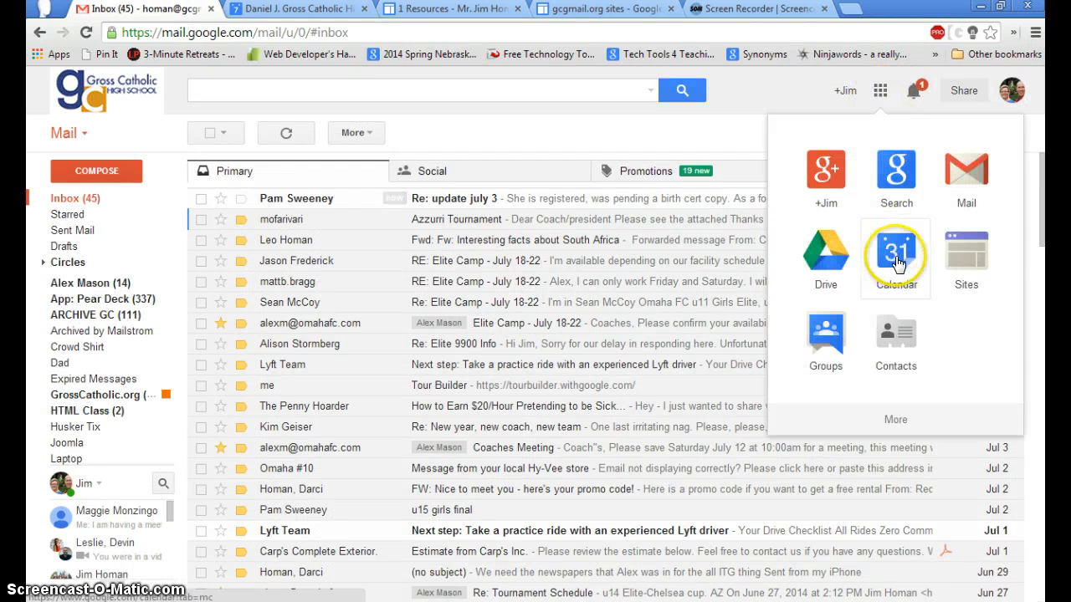
click(970, 261)
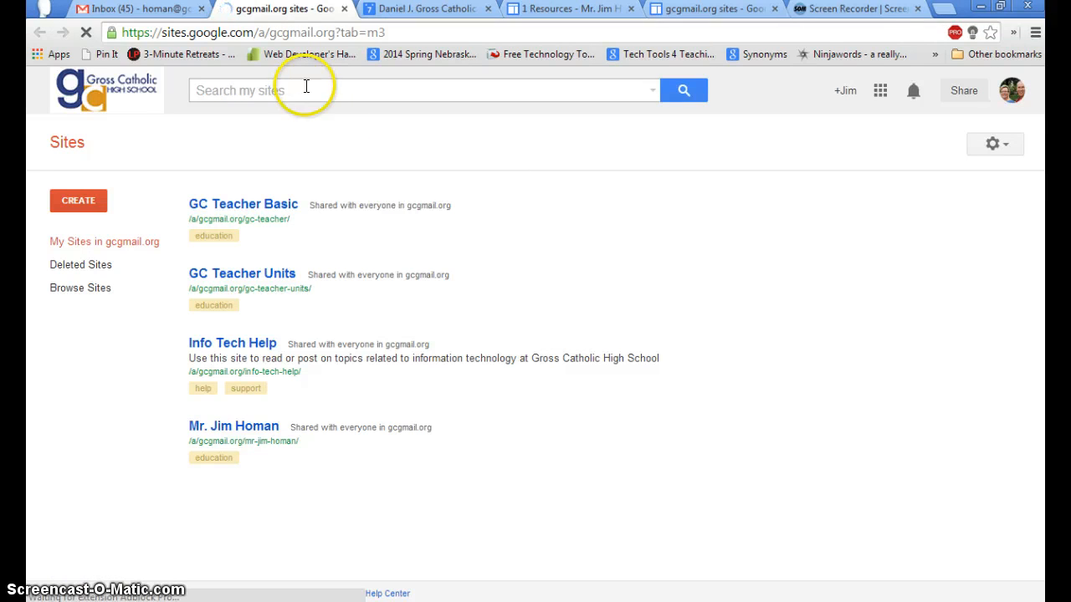
click(304, 87)
text(GC)
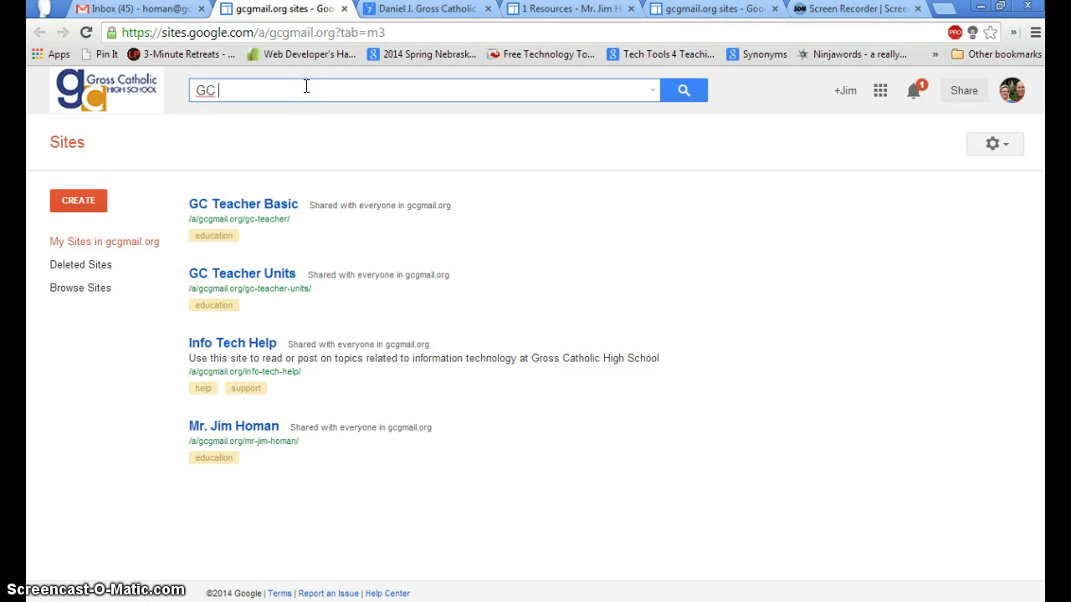
text( Teacher)
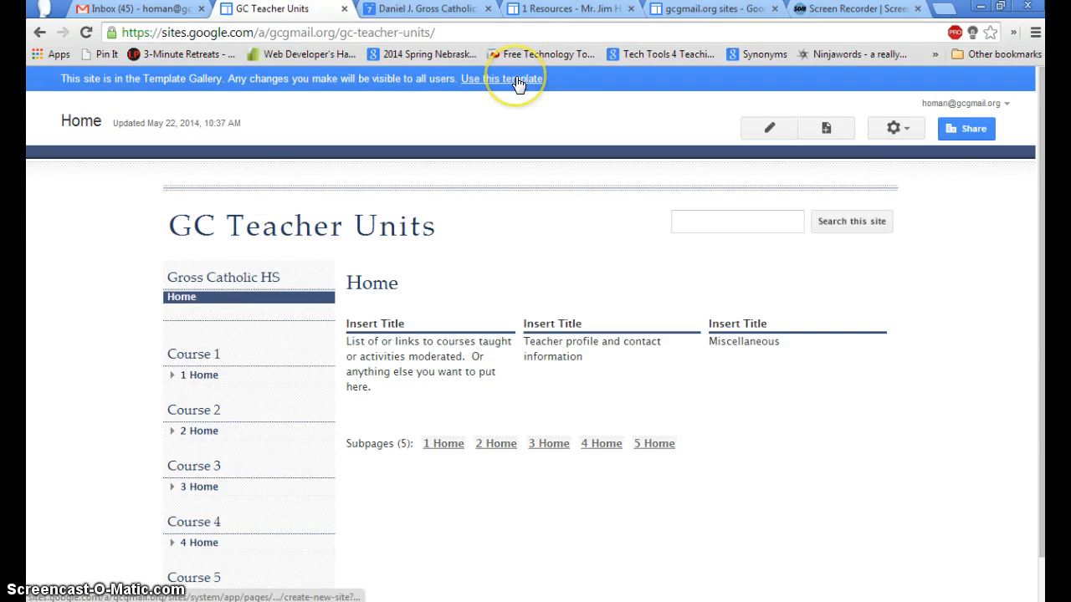
- Create a new site from the GC Teacher Units template, named with the teacher's title and full name, and dismiss the introductory tip
mouse_move(512, 70)
mouse_down()
mouse_move(486, 81)
mouse_move(510, 86)
mouse_move(512, 102)
mouse_up()
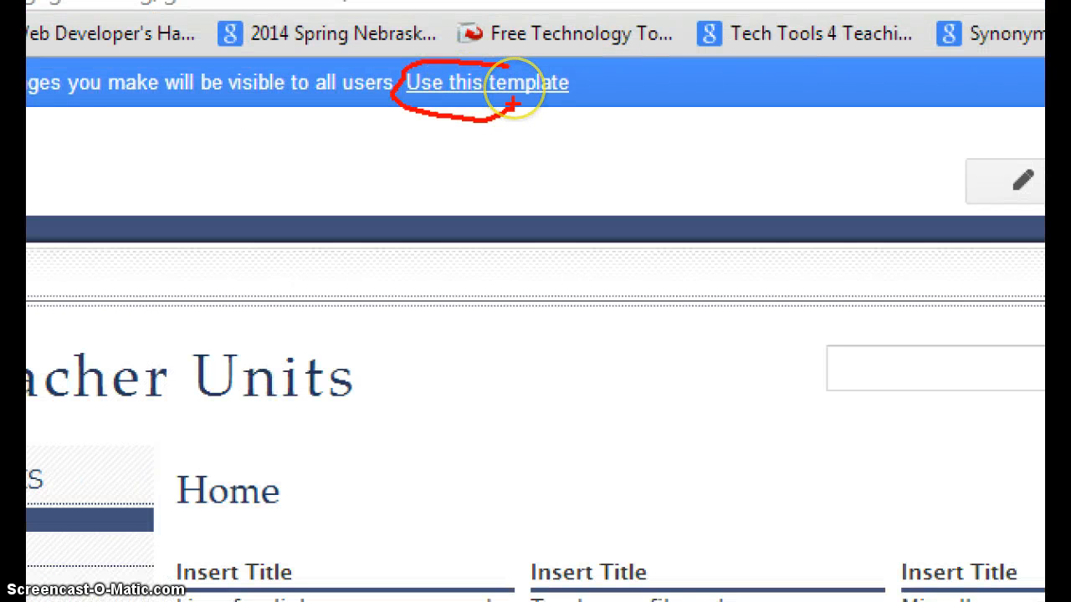
click(502, 83)
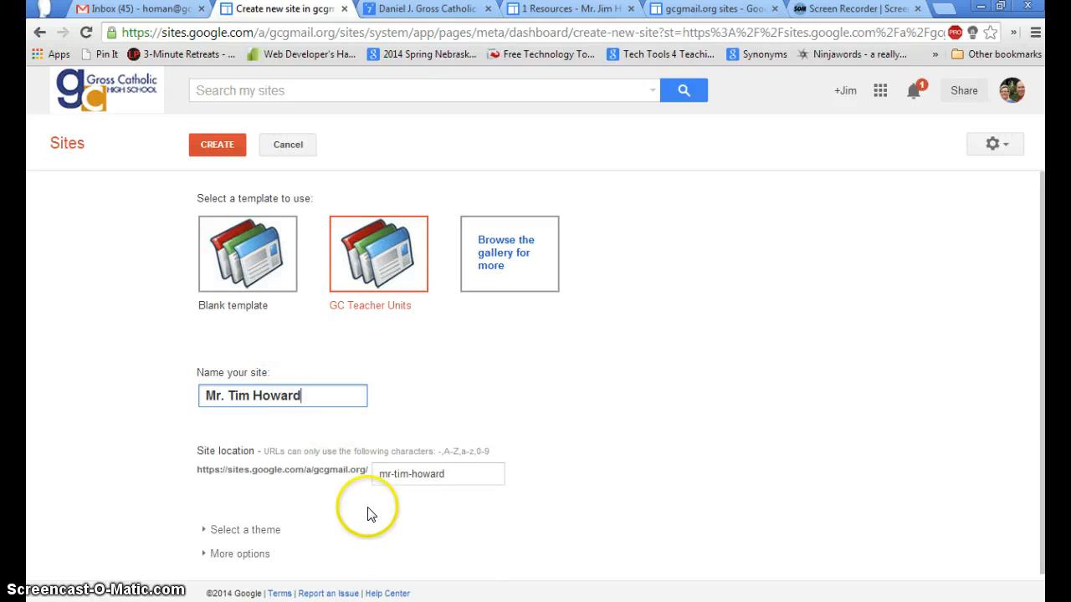
click(226, 150)
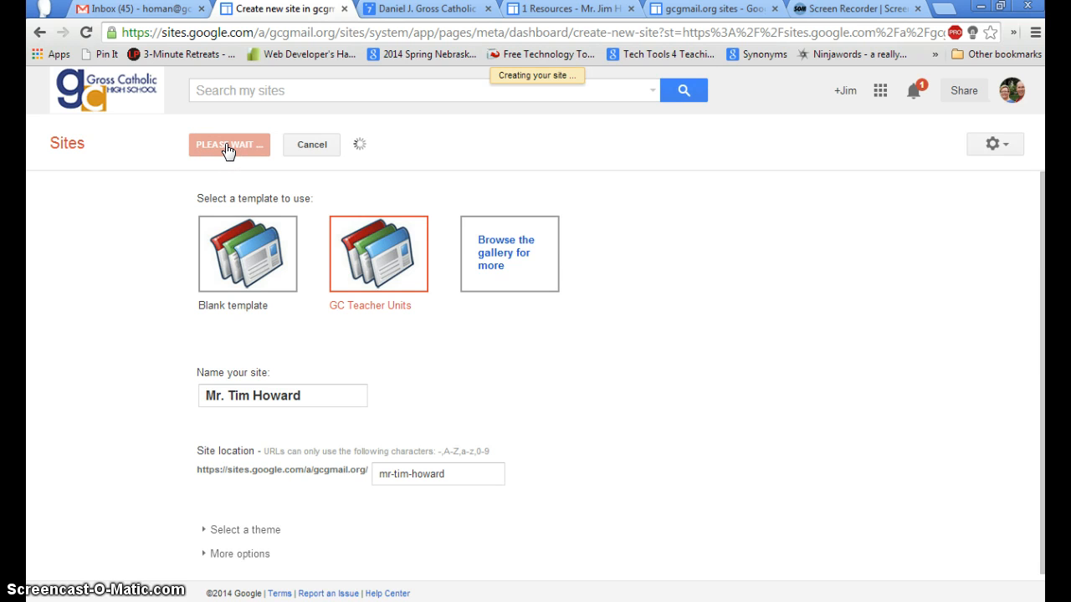
click(278, 181)
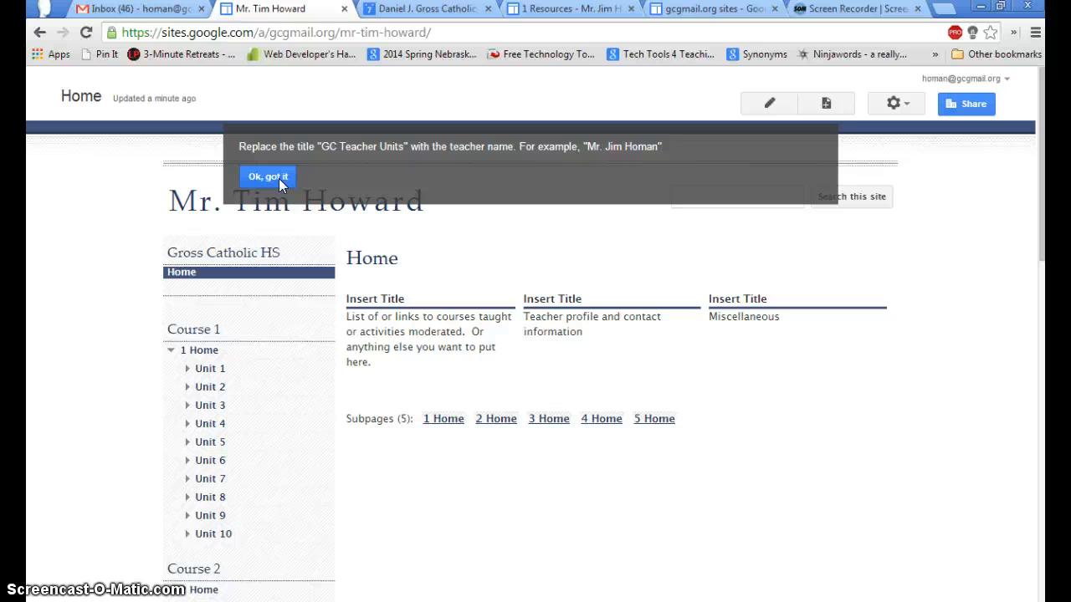
click(279, 179)
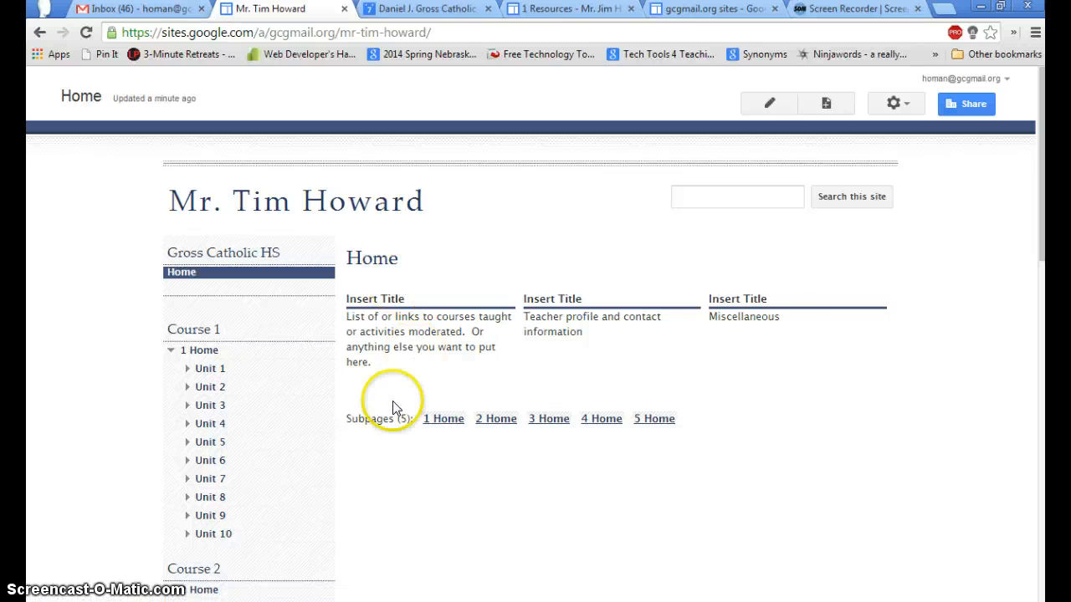
- Examine Course 1's Unit 1 page with its announcements, assignments, files and subpages, and open the Unit 2 page
scroll(1040, 195, down, 2)
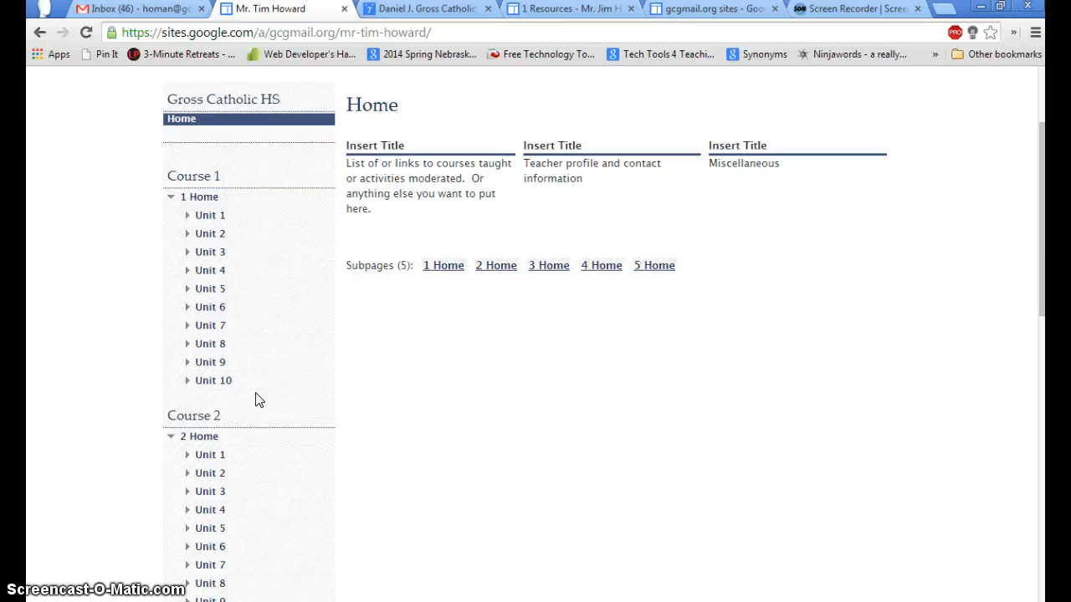
click(187, 215)
click(215, 216)
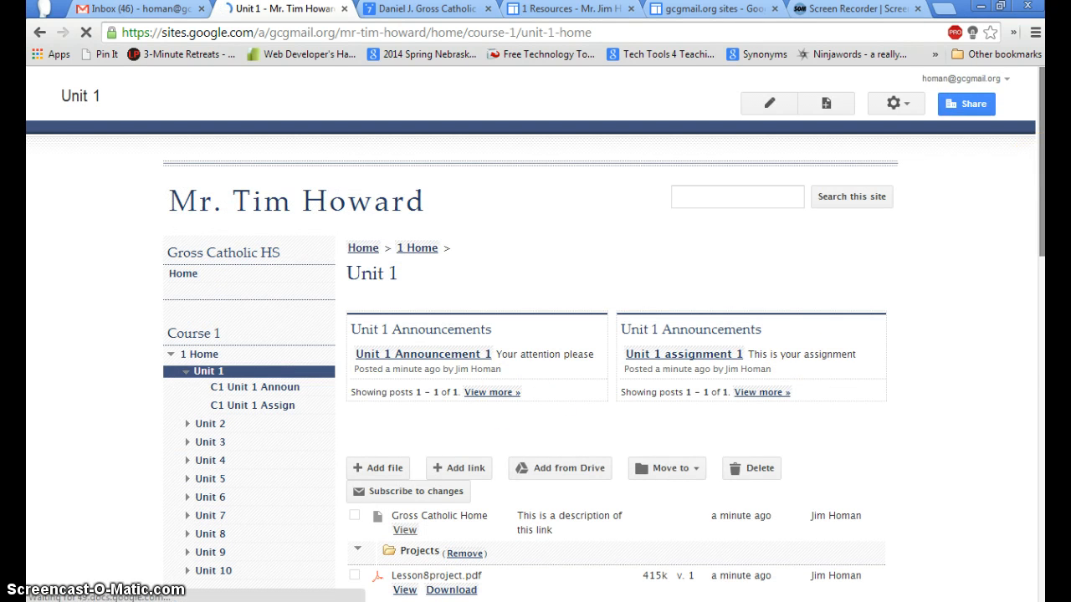
drag(1040, 165, 1041, 245)
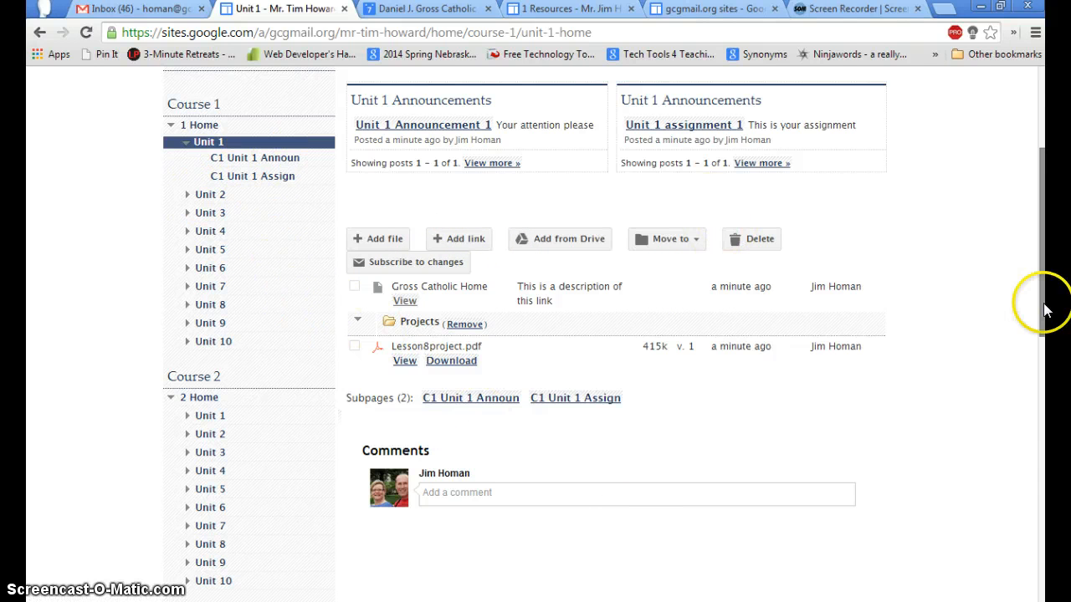
scroll(1044, 310, up, 3)
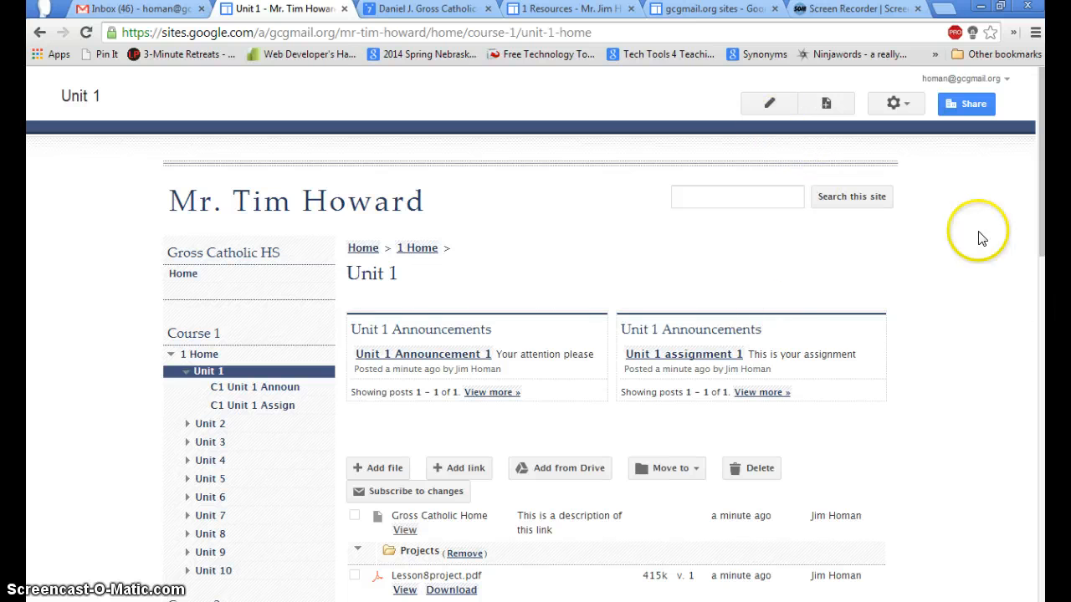
drag(1043, 232, 1042, 318)
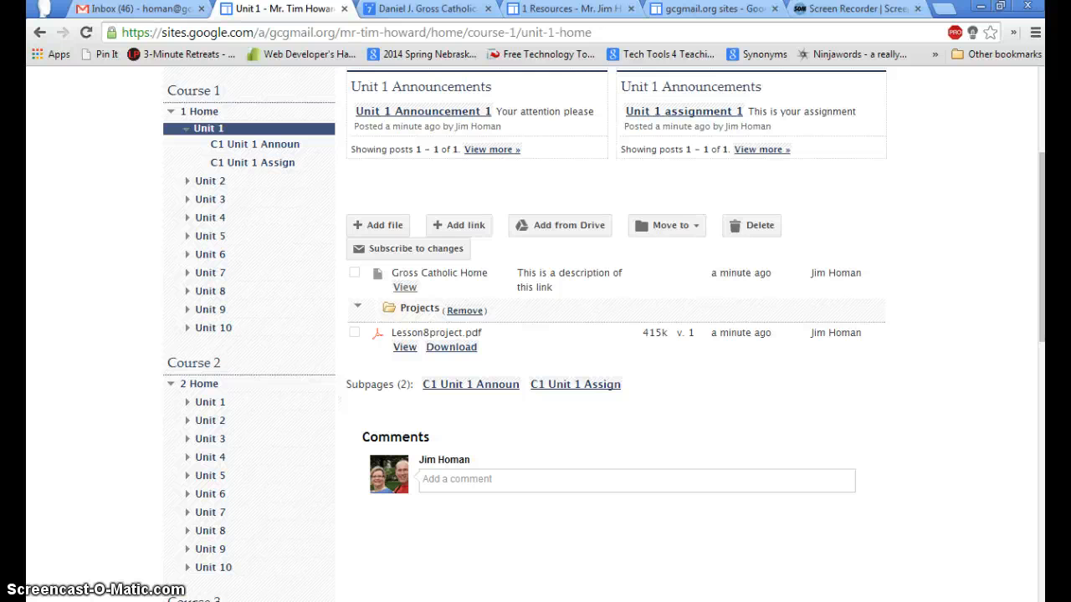
scroll(617, 335, up, 1)
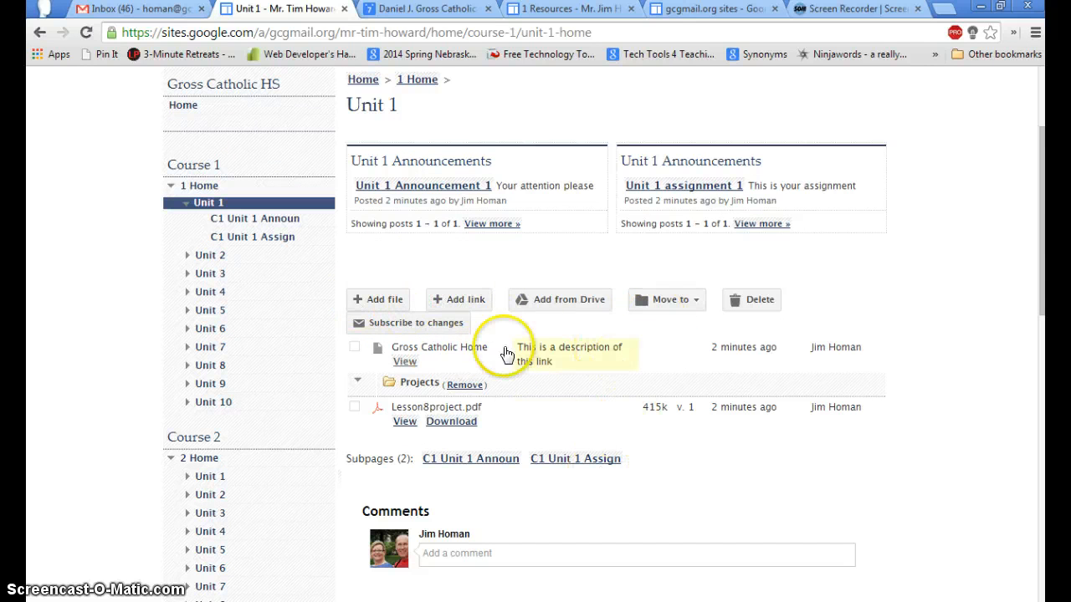
click(212, 257)
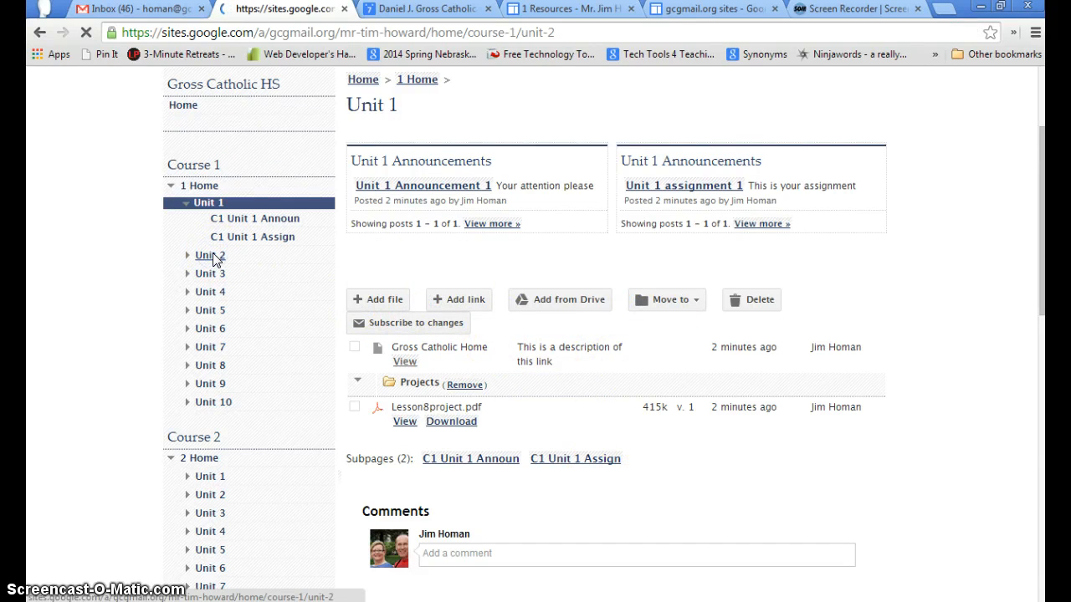